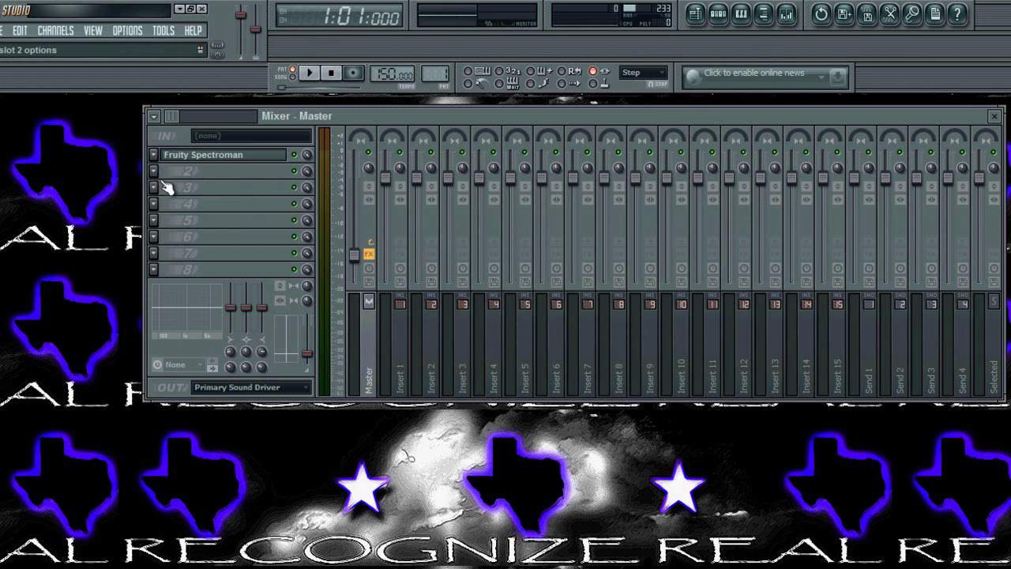
Load Wave Candy into the Master track's second effect slot
left_click(153, 171)
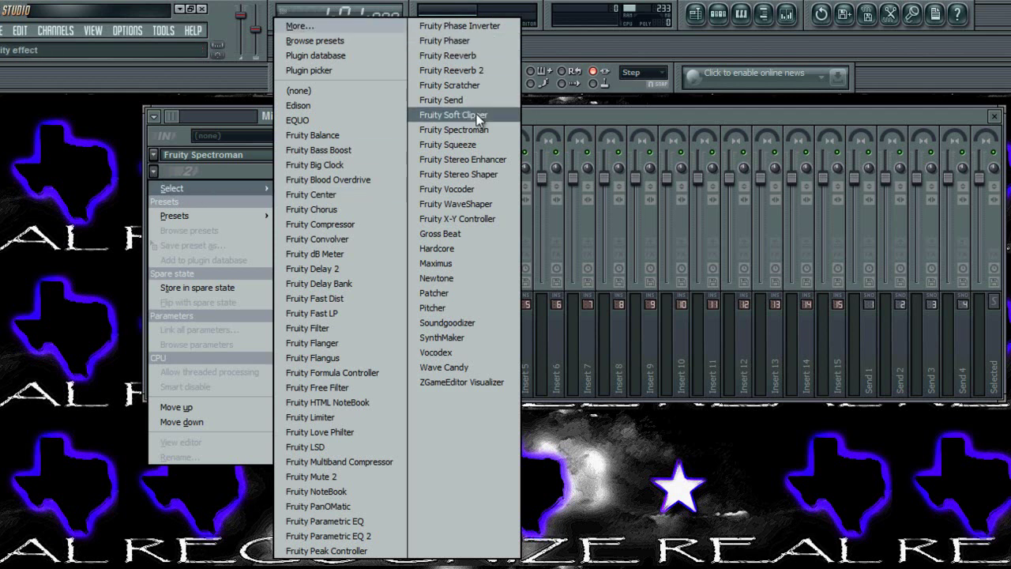
left_click(454, 366)
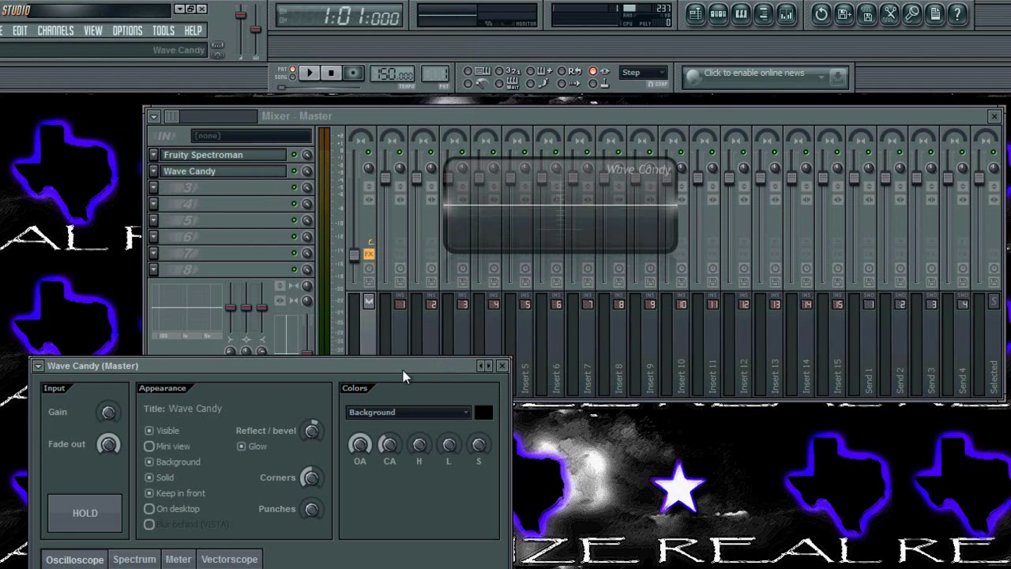
left_click_drag(403, 366, 341, 233)
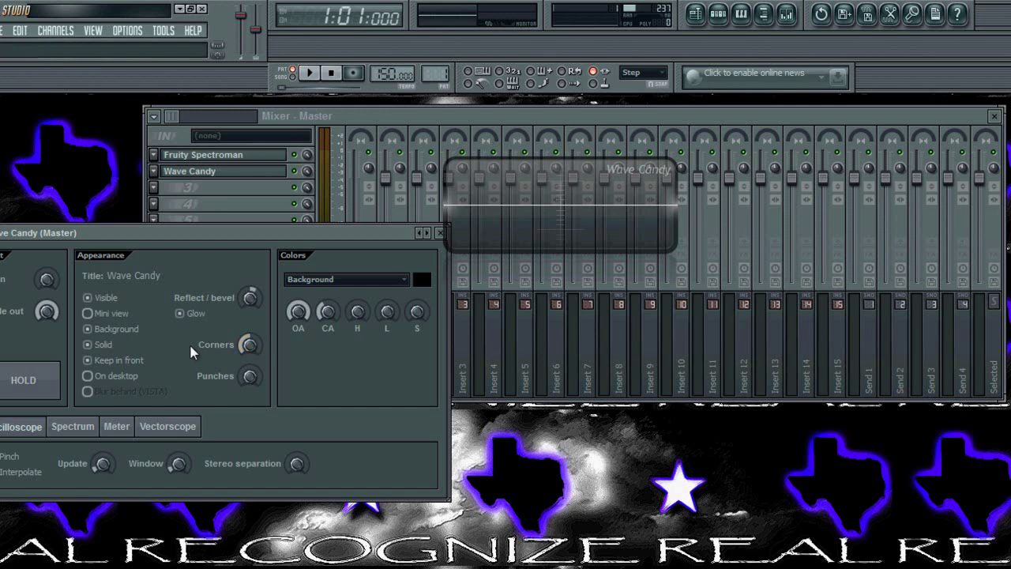
Set Wave Candy to mini view with the Spectrum display at 1024 bands, then close it
left_click(95, 315)
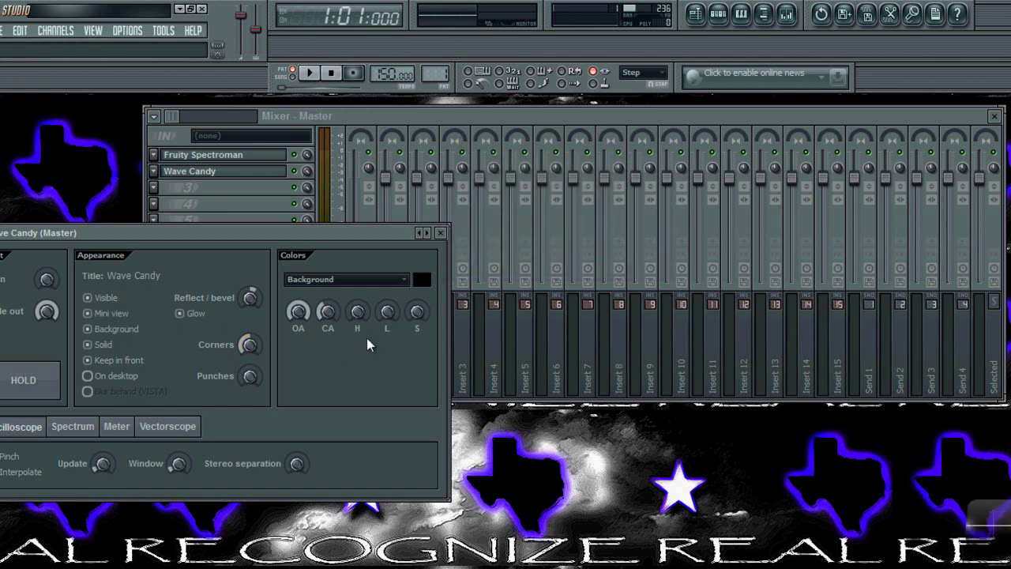
left_click_drag(190, 233, 293, 229)
left_click(194, 429)
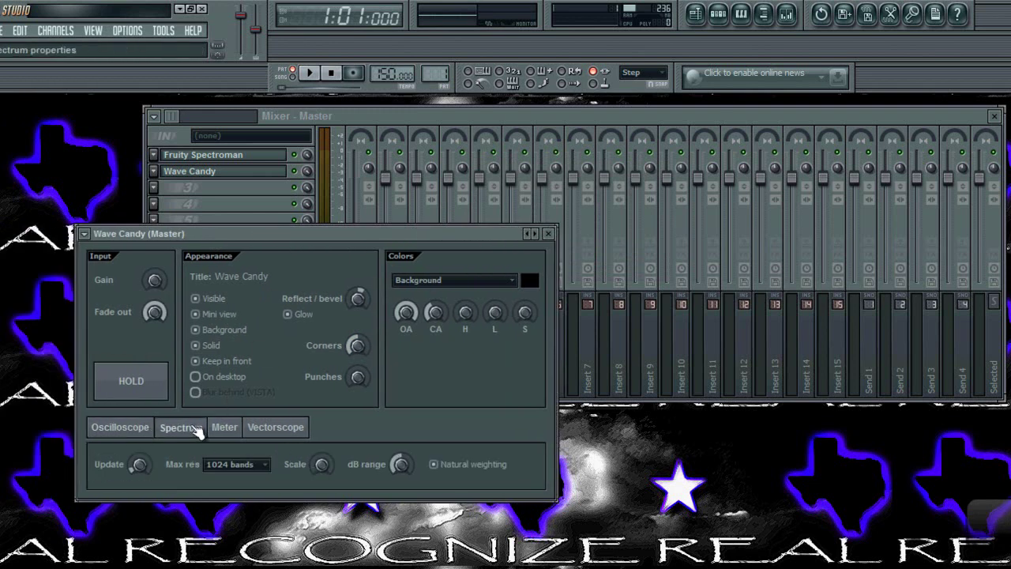
left_click(995, 528)
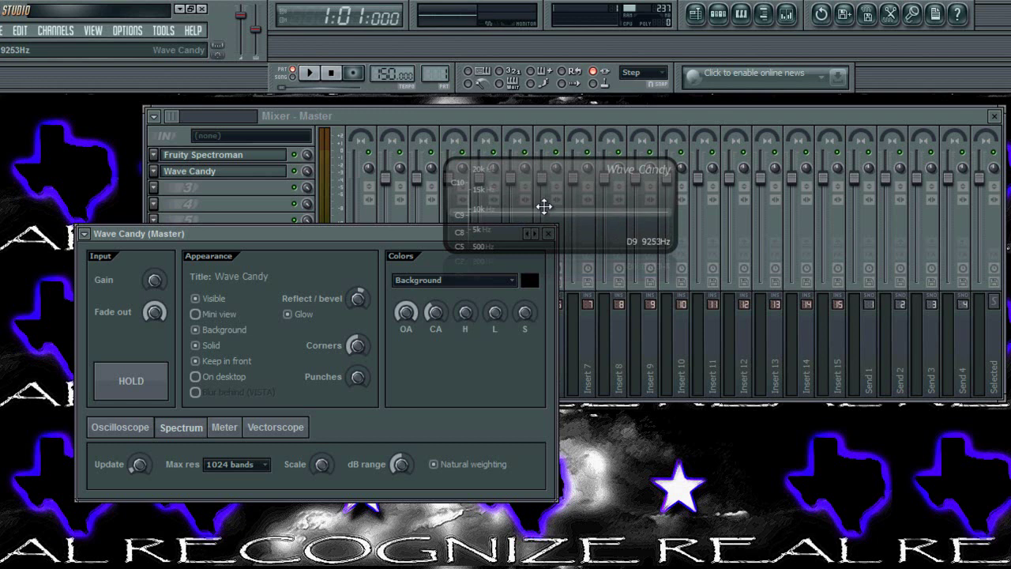
left_click(639, 184)
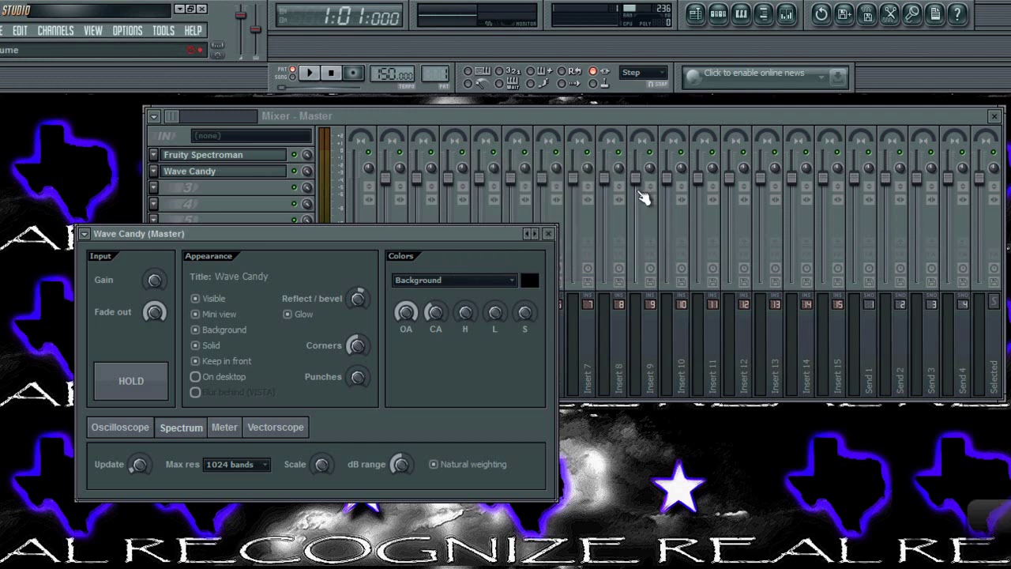
left_click(550, 235)
Load Fruity Free Filter into the Master track's third effect slot
left_click_drag(546, 116, 550, 143)
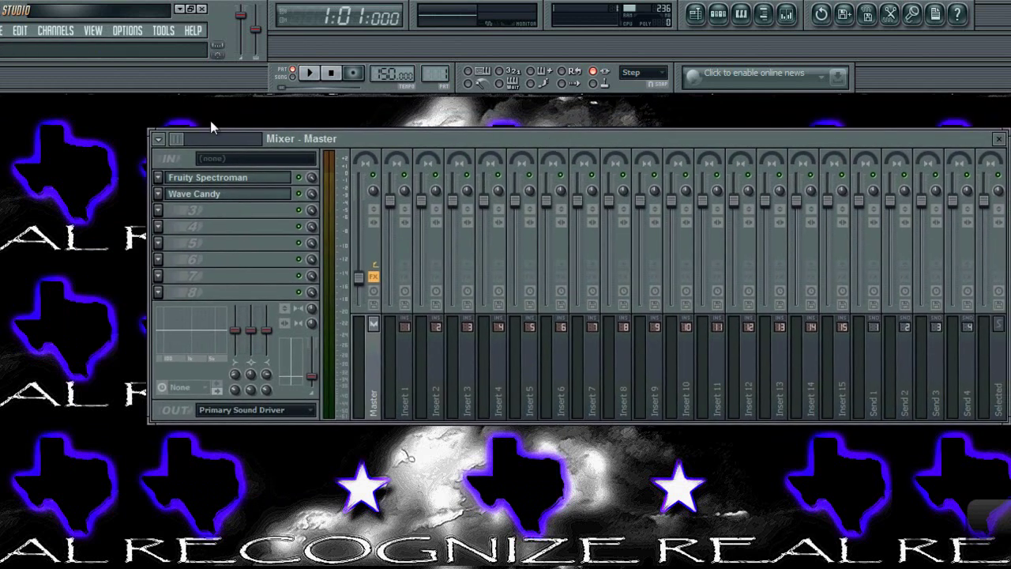
left_click(161, 214)
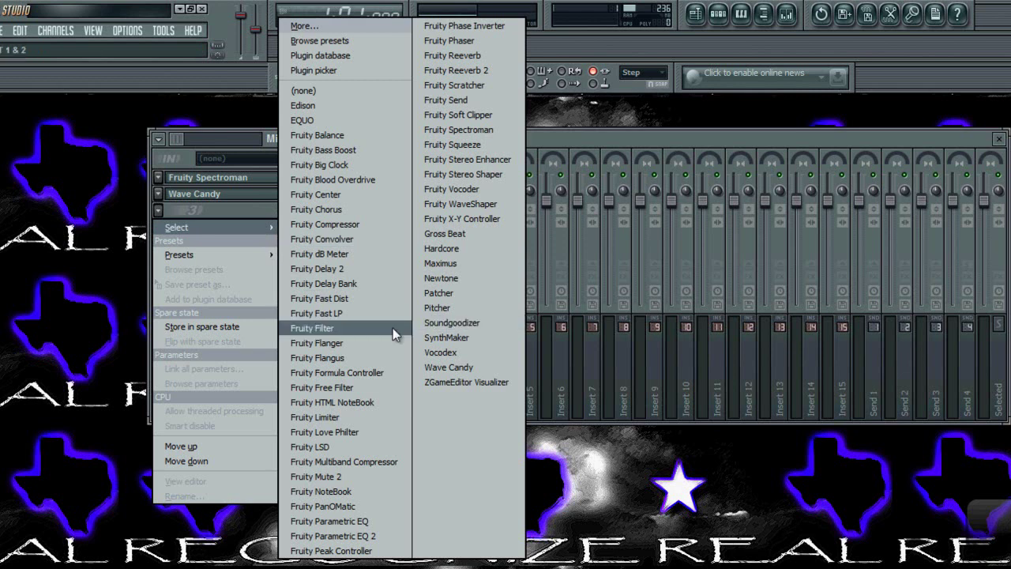
left_click(353, 397)
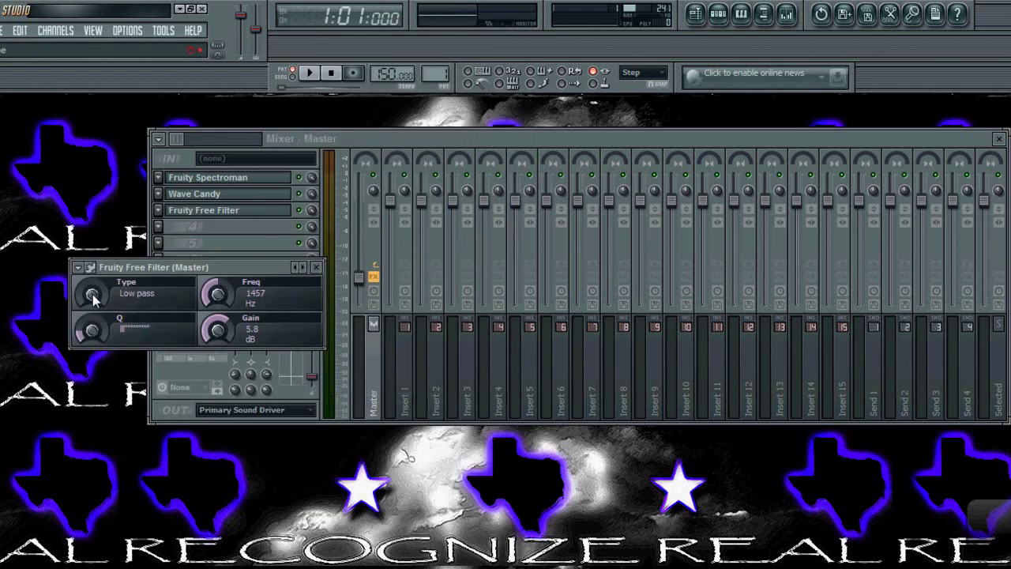
Raise the low pass filter's cutoff to 16000 Hz and close the filter window
left_click_drag(218, 300, 217, 253)
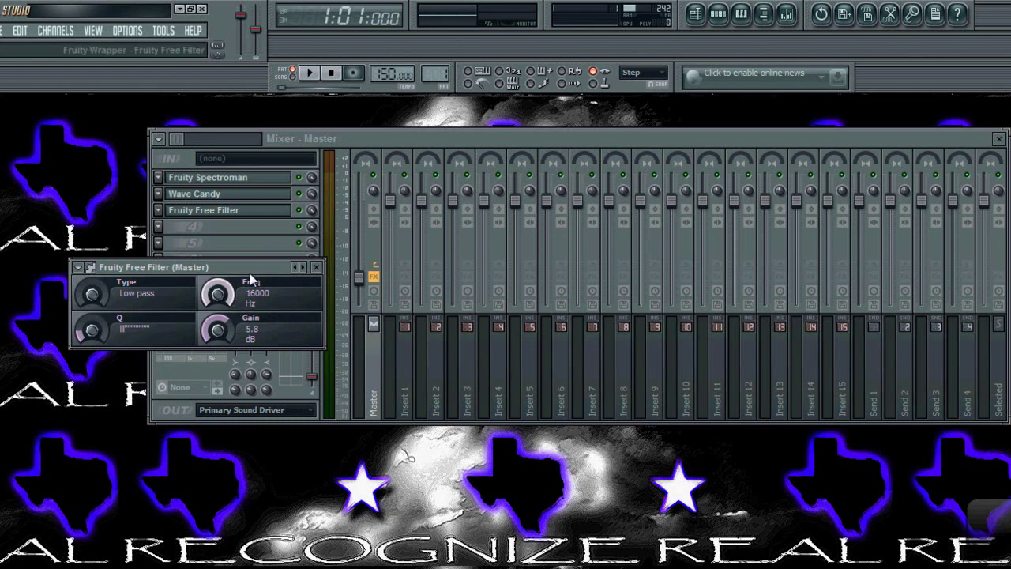
left_click_drag(264, 269, 385, 267)
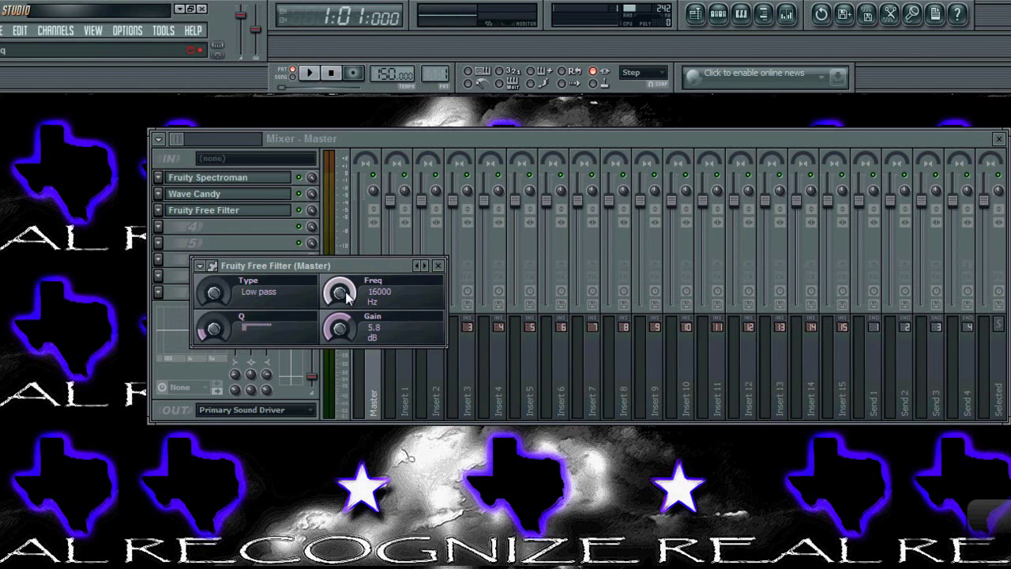
scroll(340, 294, "down", 5)
scroll(340, 296, "up", 3)
scroll(341, 295, "down", 1)
scroll(340, 296, "up", 1)
scroll(339, 298, "down", 7)
scroll(340, 300, "up", 3)
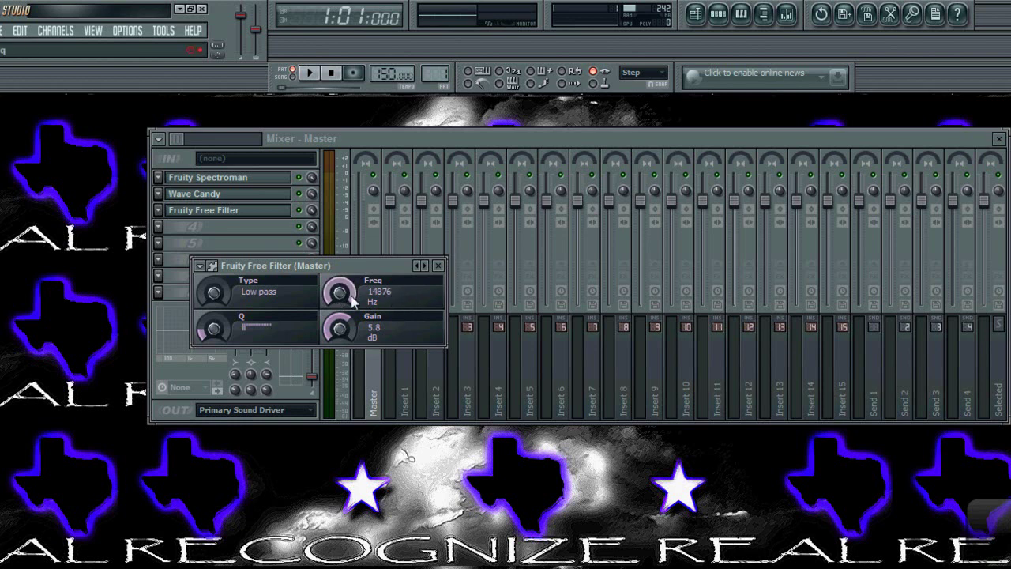
scroll(341, 295, "up", 3)
left_click(437, 266)
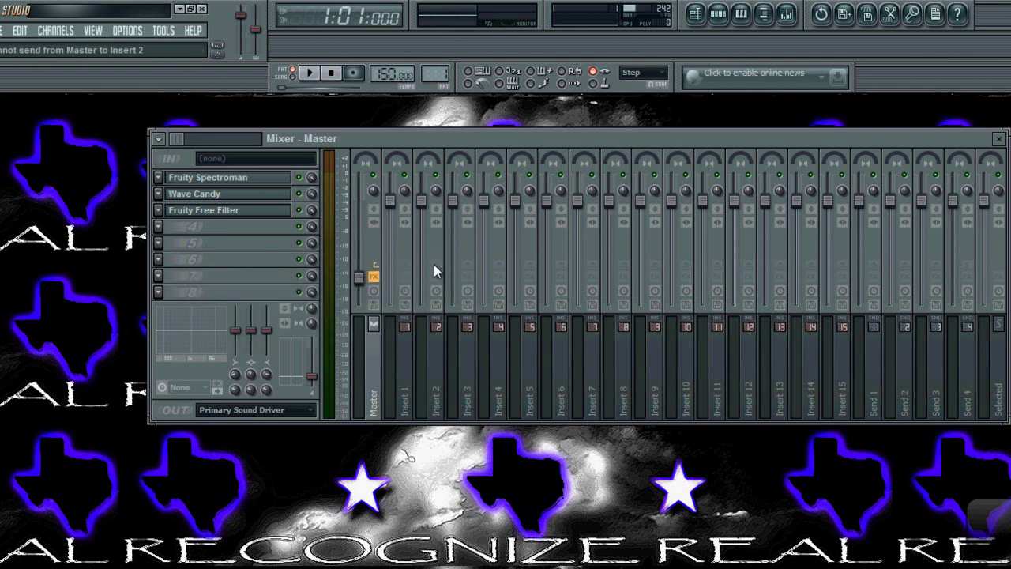
Load a second Fruity Free Filter into slot 4, set to High pass at 40 Hz
left_click(161, 228)
mouse_move(177, 244)
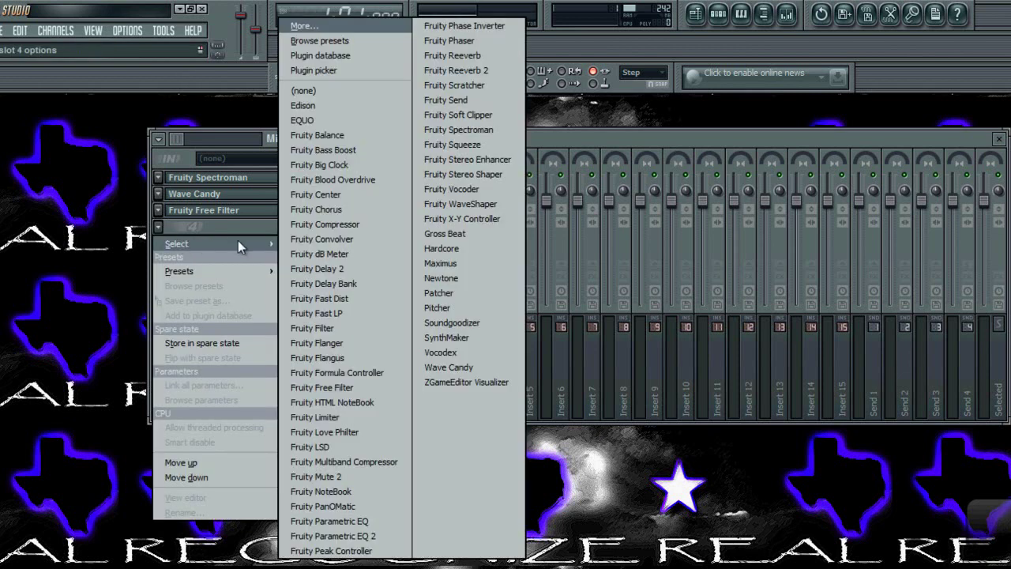
left_click(333, 389)
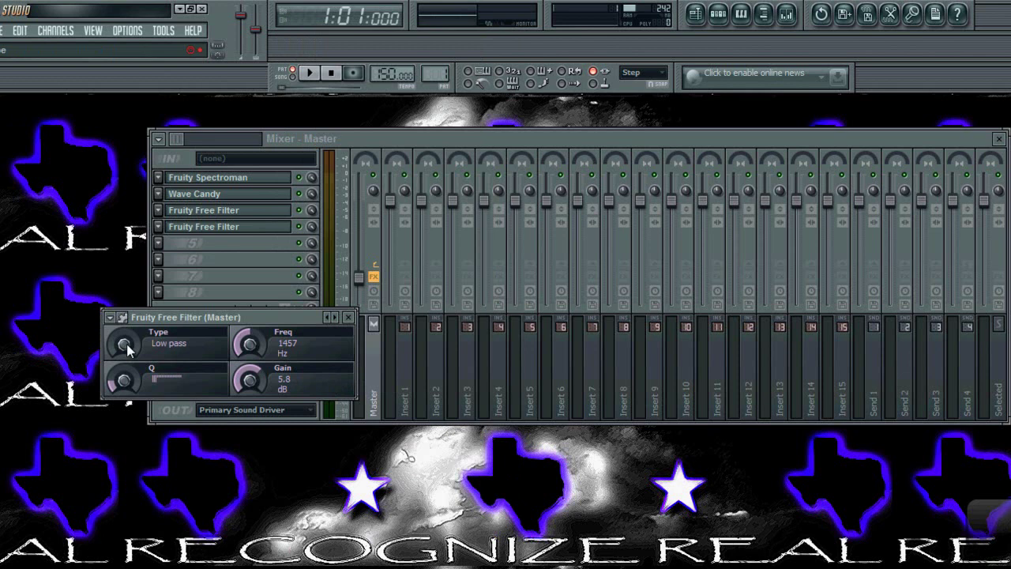
left_click_drag(127, 344, 133, 271)
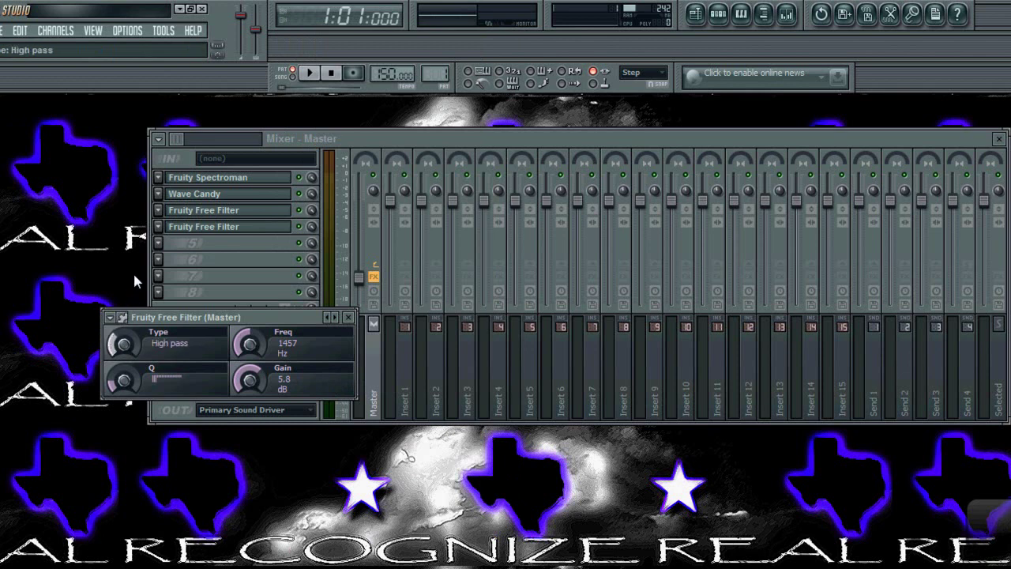
left_click_drag(251, 348, 258, 437)
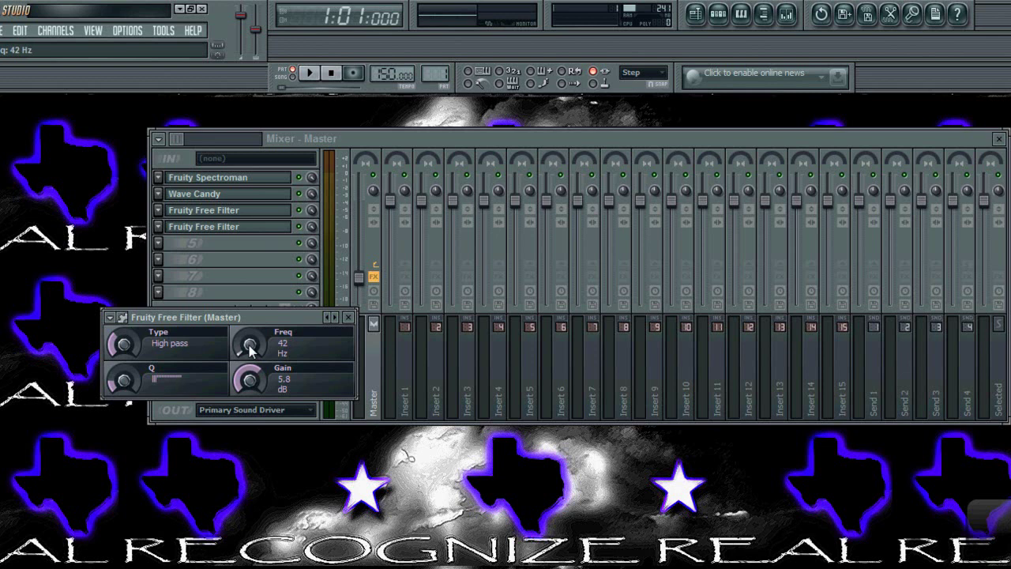
left_click_drag(249, 345, 250, 358)
left_click_drag(301, 315, 304, 347)
Put Fruity Parametric EQ 2 in slot 5, replacing the original Parametric EQ
left_click(351, 348)
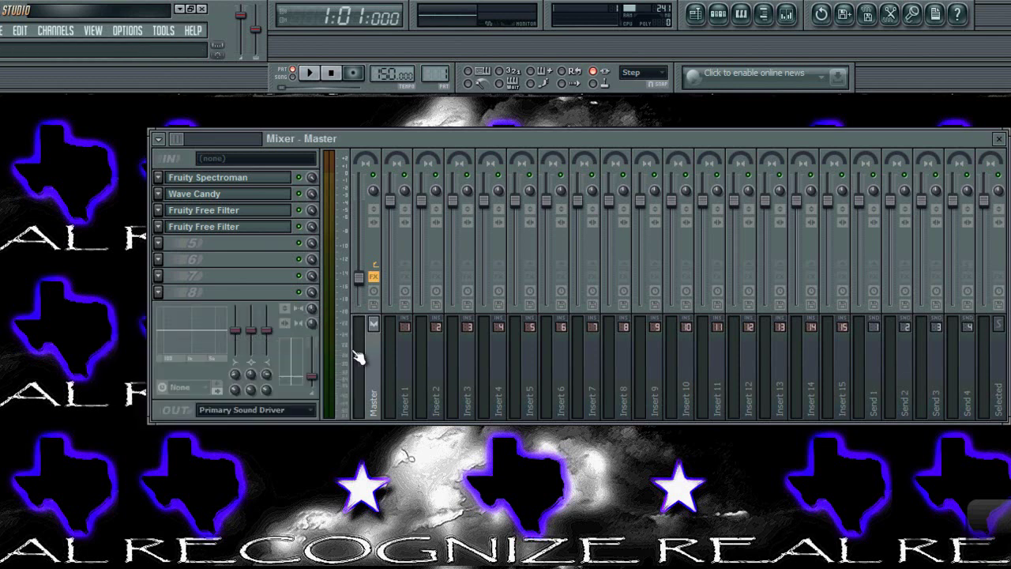
left_click(158, 243)
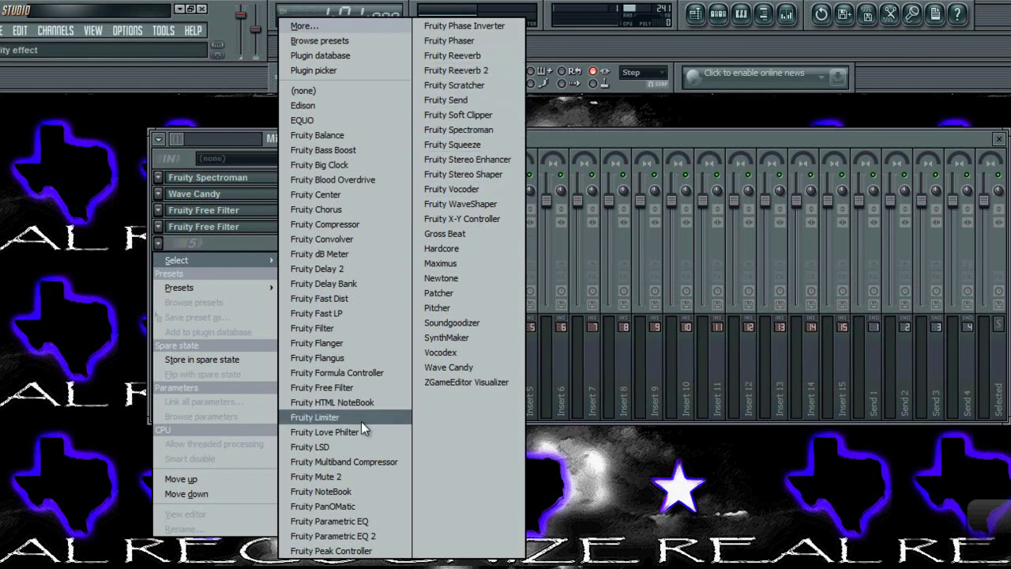
left_click(350, 519)
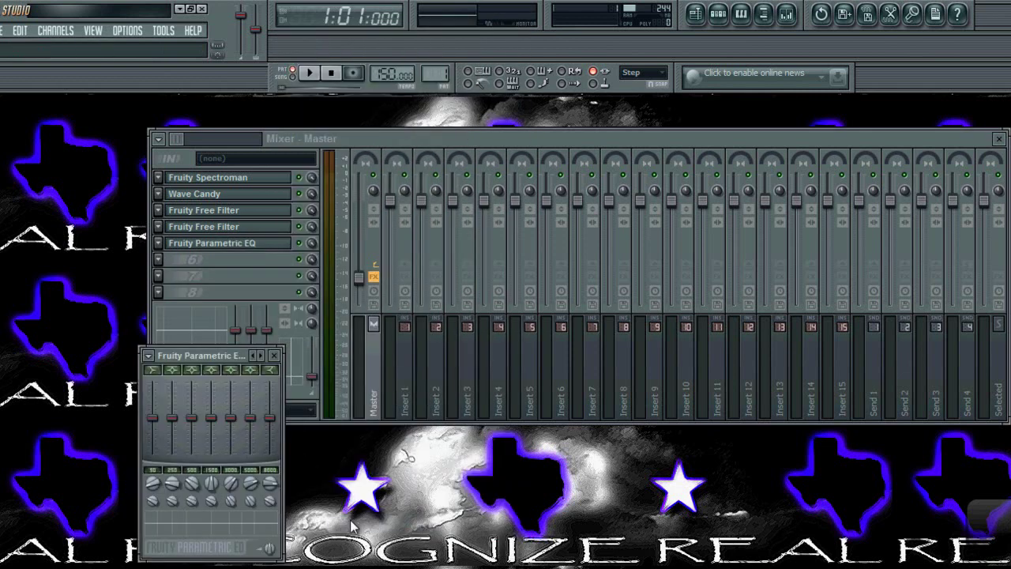
left_click(273, 355)
left_click(220, 246)
mouse_move(180, 258)
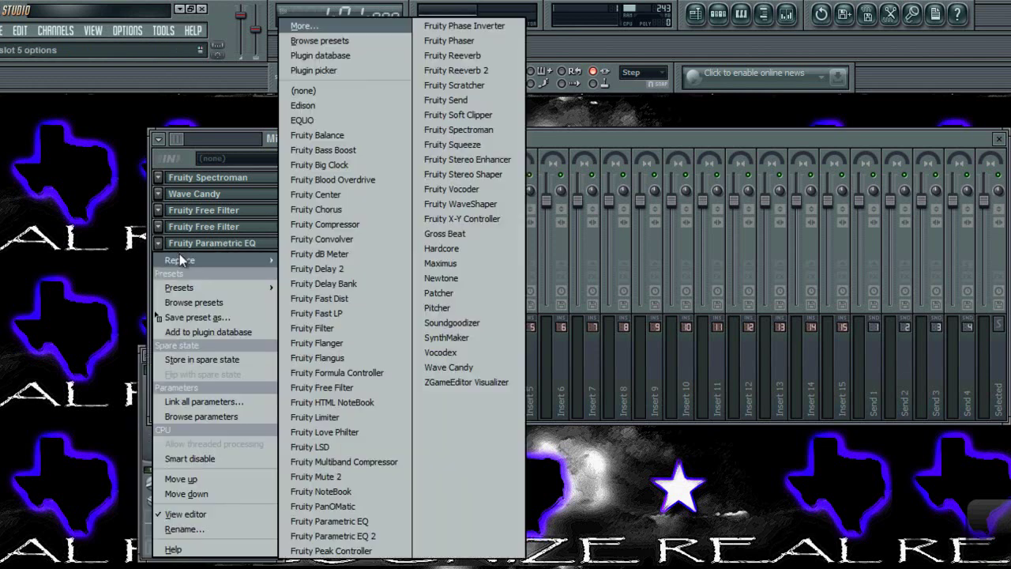
left_click(336, 535)
Apply the '40Hz + 18kHz cut' preset to the Parametric EQ 2
left_click_drag(373, 363, 563, 158)
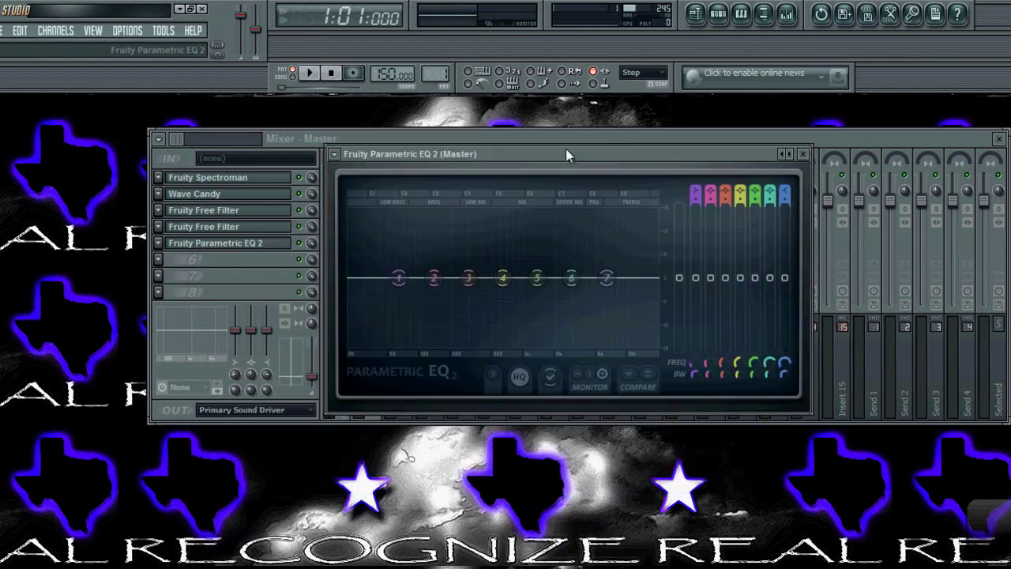
left_click(343, 151)
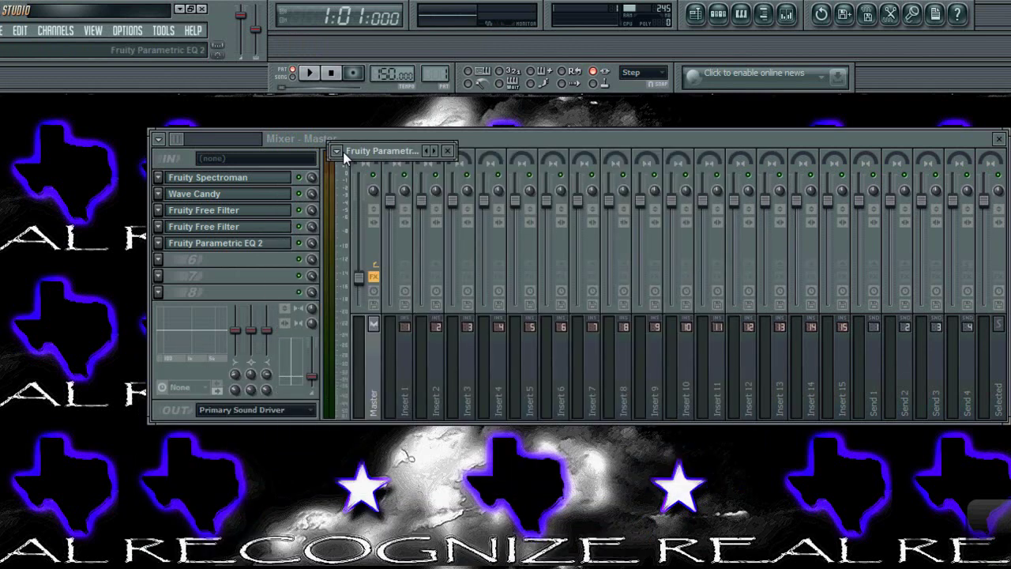
left_click(355, 154)
left_click(336, 151)
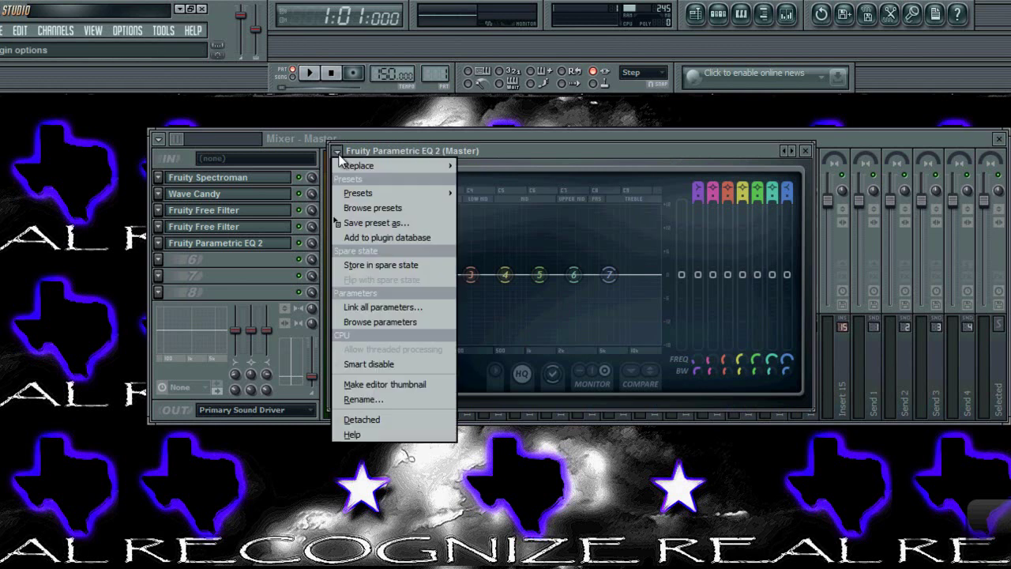
mouse_move(352, 198)
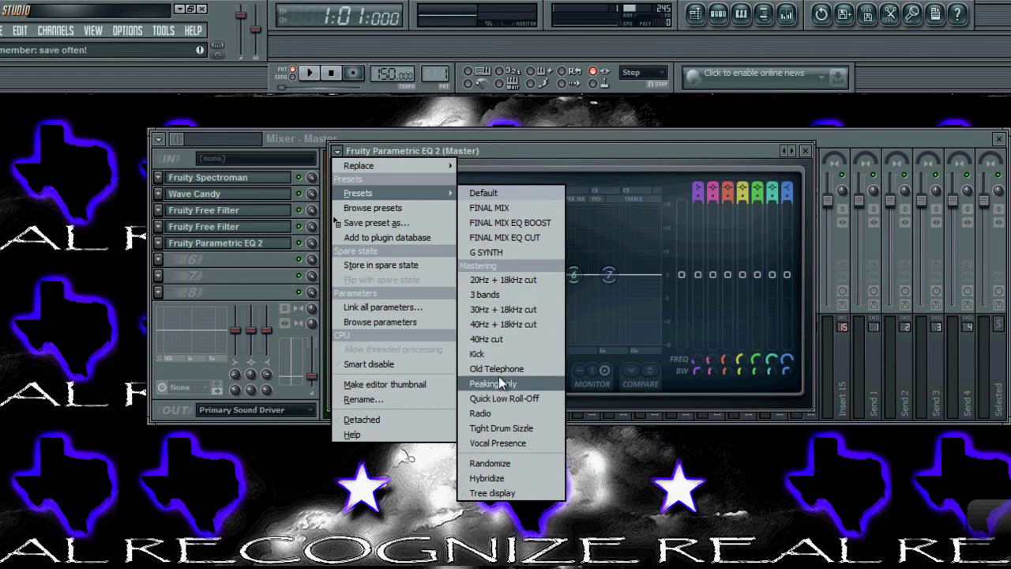
left_click(520, 327)
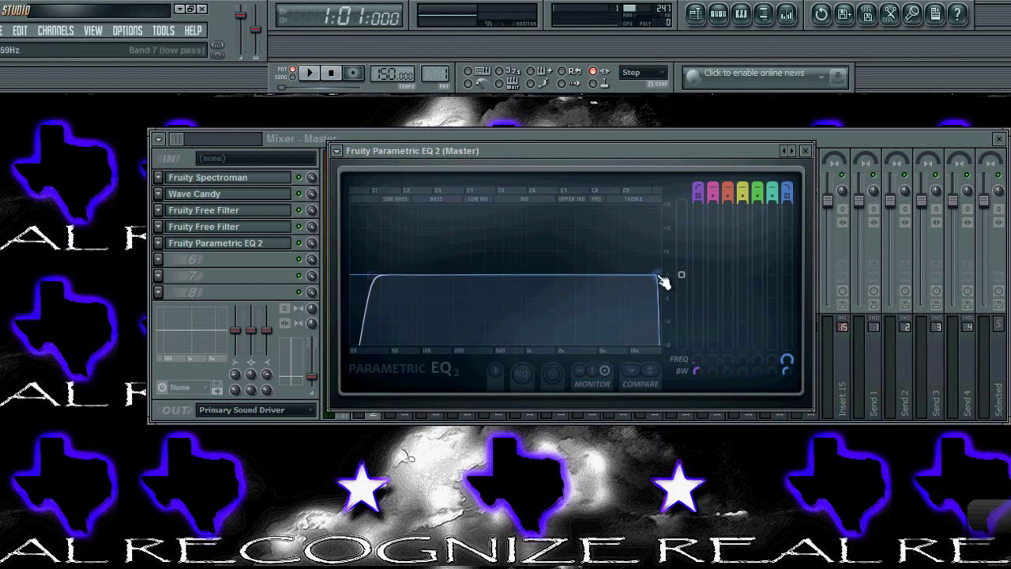
Move band 7's low-pass cutoff to about 16566 Hz and close the EQ window
left_click_drag(658, 276, 660, 278)
left_click_drag(660, 278, 662, 278)
left_click_drag(664, 282, 660, 283)
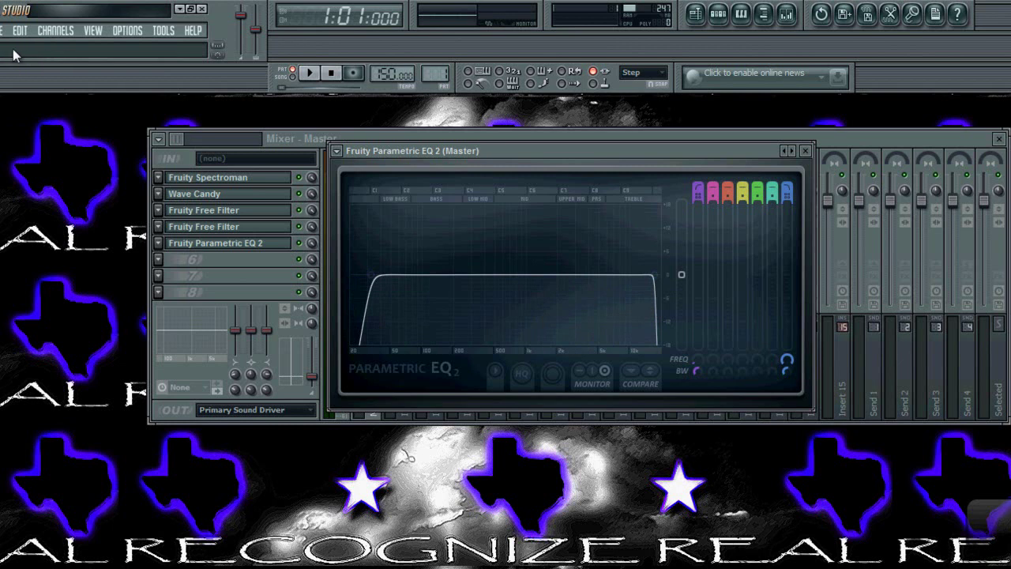
left_click_drag(663, 285, 659, 285)
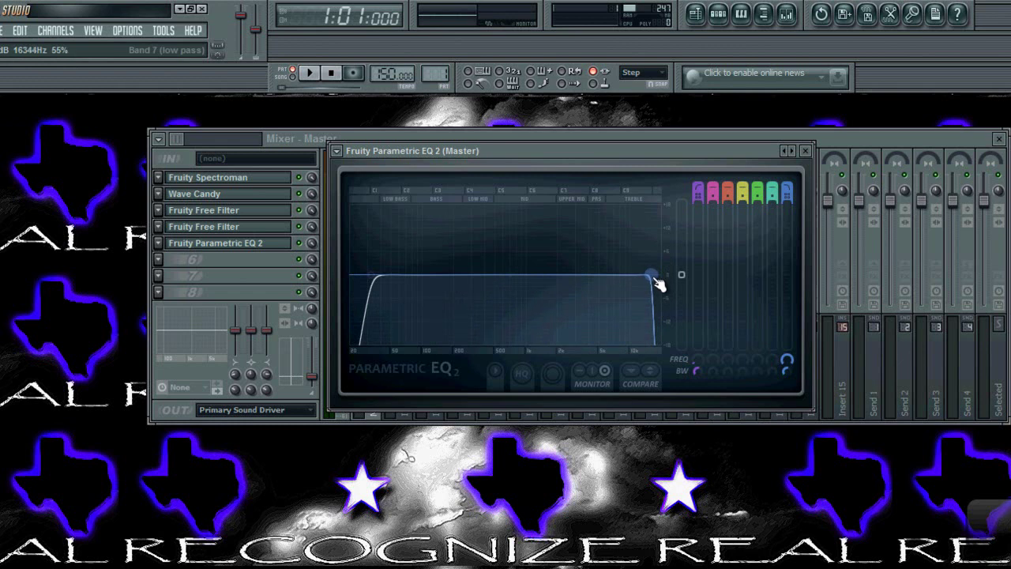
left_click(805, 151)
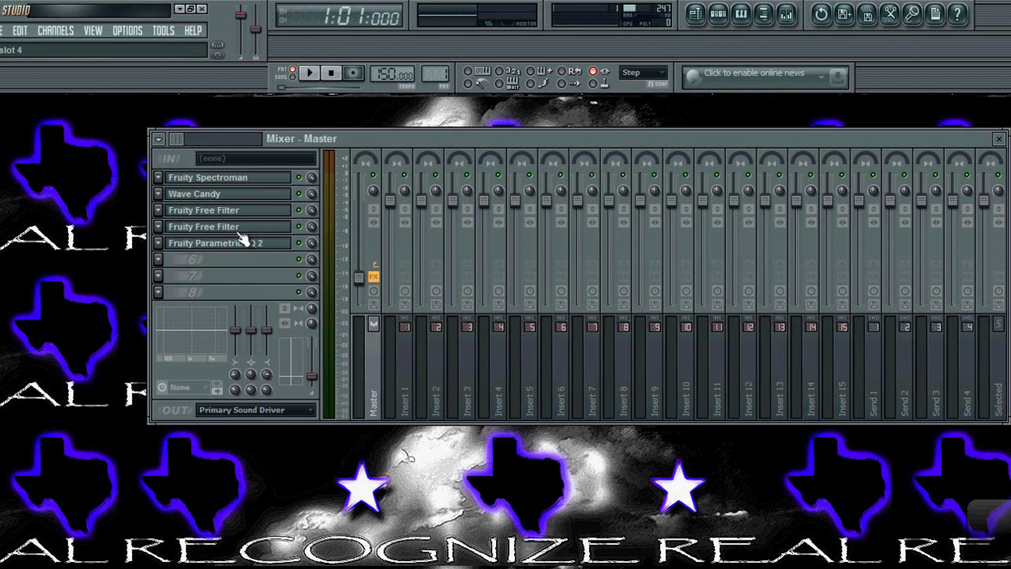
left_click(158, 260)
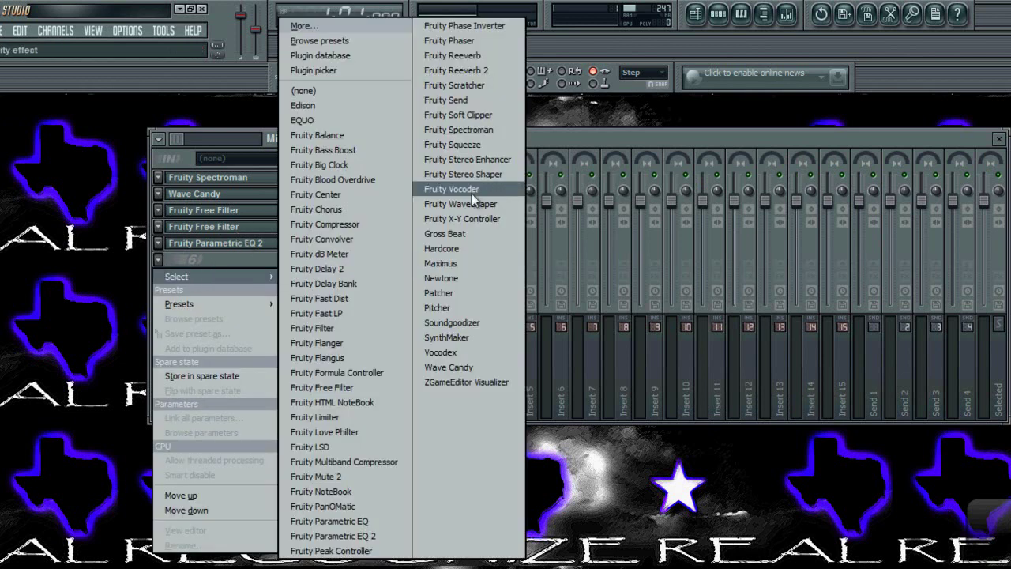
Load Fruity Parametric EQ 2 into slot 6 with steep low and high cuts from bands 1, 2, 6, 7
left_click(387, 541)
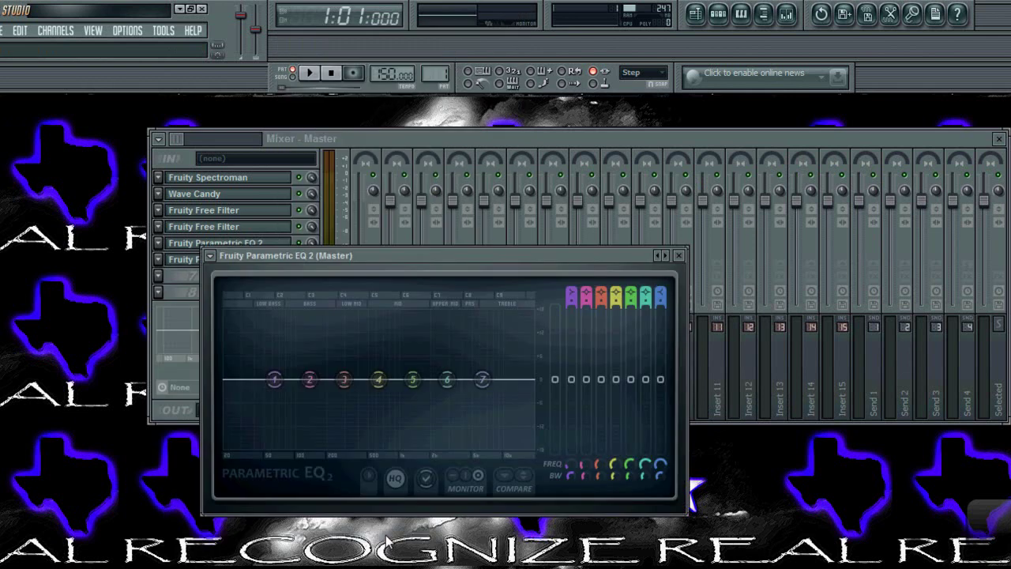
left_click_drag(417, 256, 567, 216)
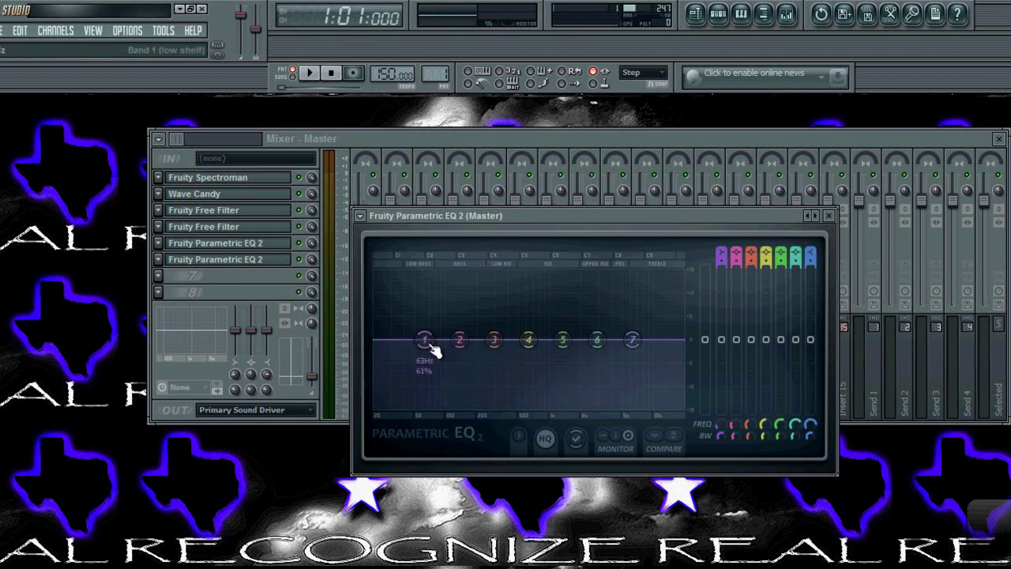
left_click_drag(424, 340, 375, 405)
left_click_drag(460, 340, 378, 407)
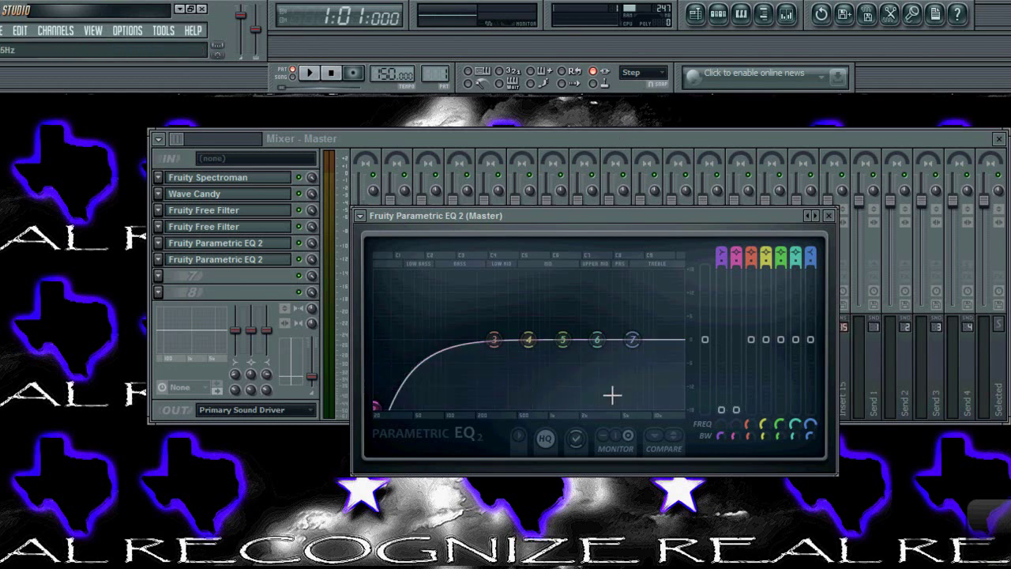
left_click_drag(632, 340, 679, 407)
left_click_drag(599, 339, 776, 494)
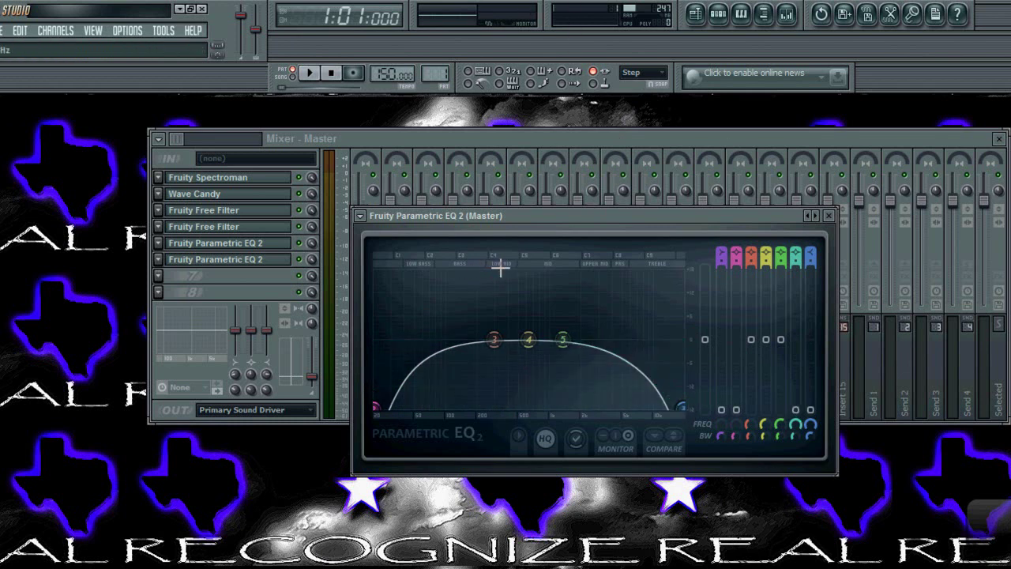
Boost band 3 around 55 Hz and band 5 around 9381 Hz, then close the EQ
left_click_drag(493, 341, 424, 303)
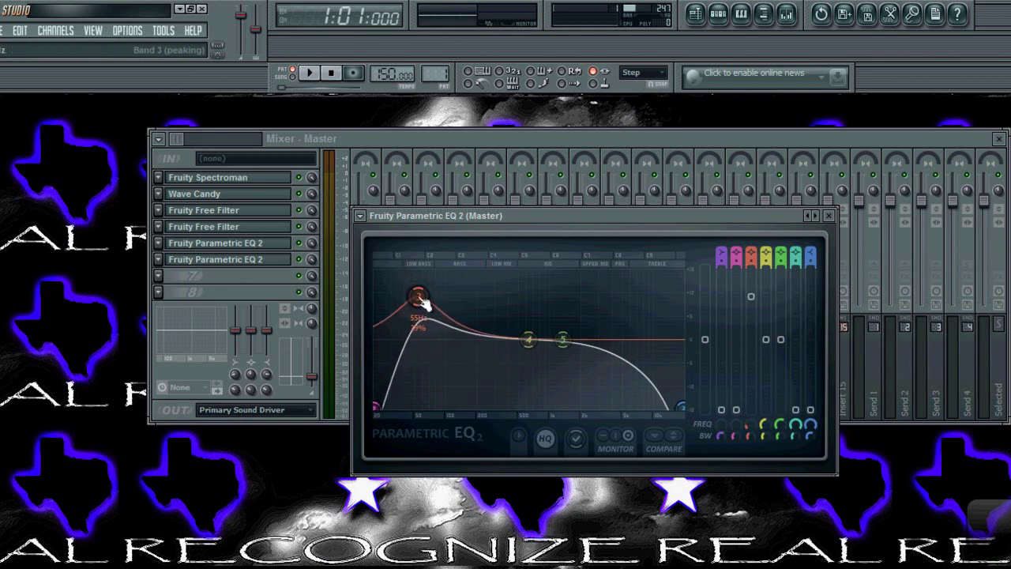
left_click_drag(565, 342, 675, 223)
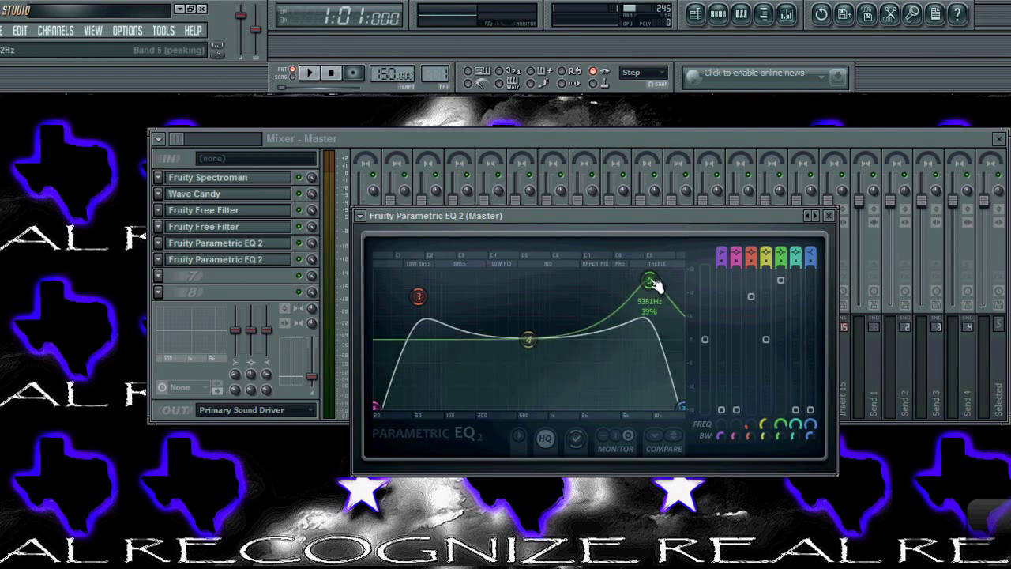
left_click(831, 216)
Load Fruity Center into the Master's seventh effect slot and close its window
left_click(166, 277)
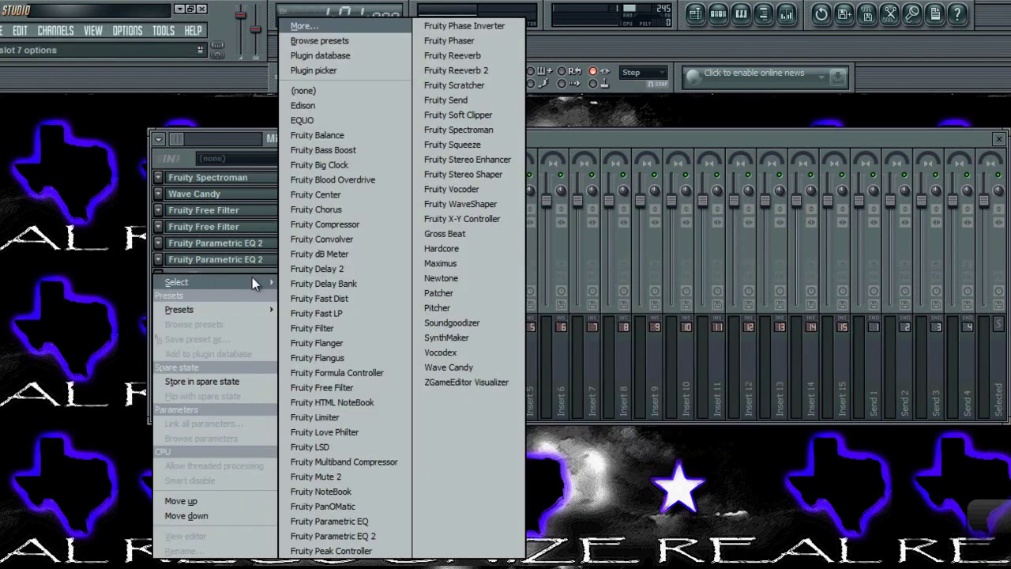
left_click(550, 143)
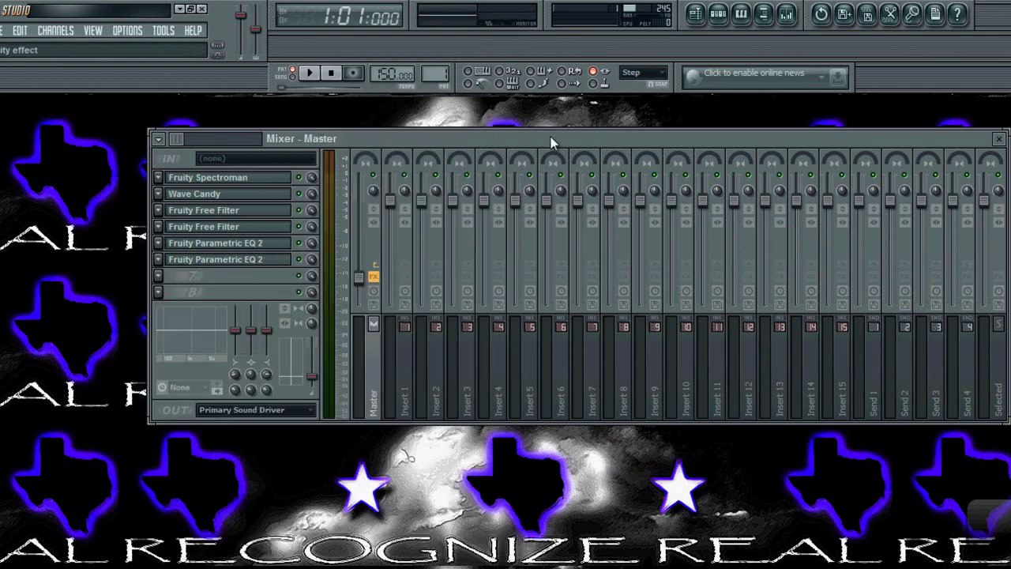
left_click(165, 277)
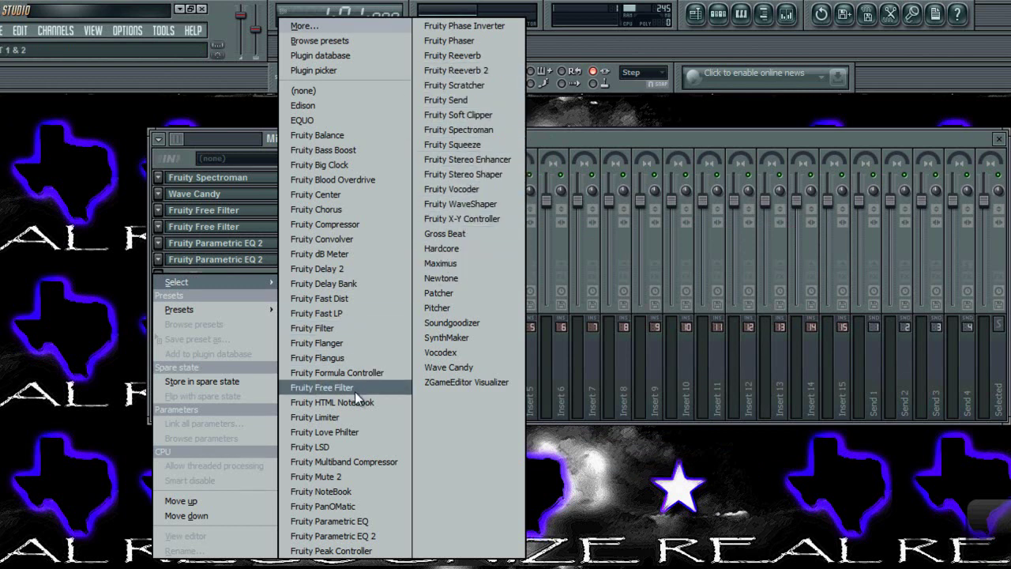
left_click(342, 195)
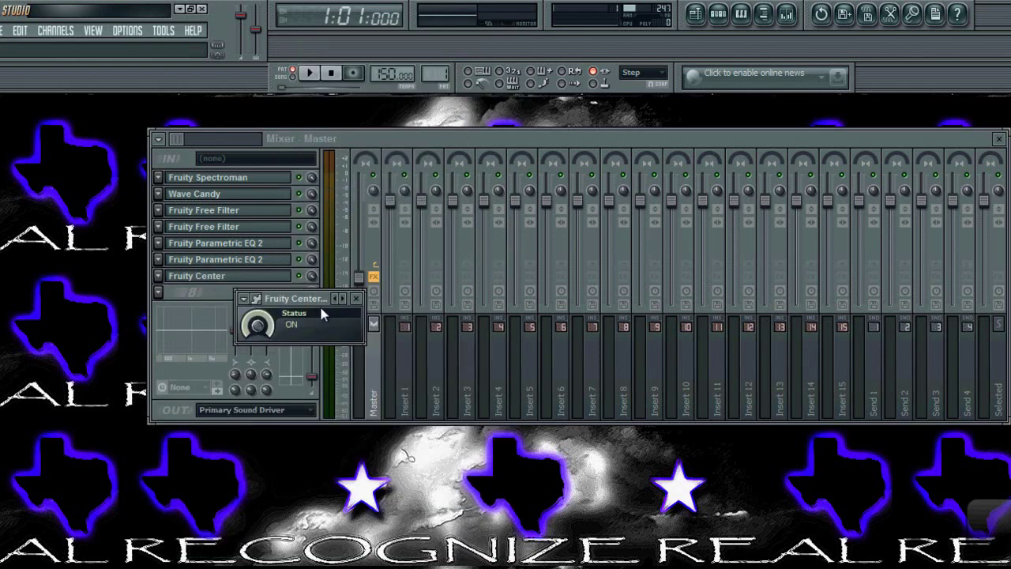
left_click_drag(313, 295, 352, 306)
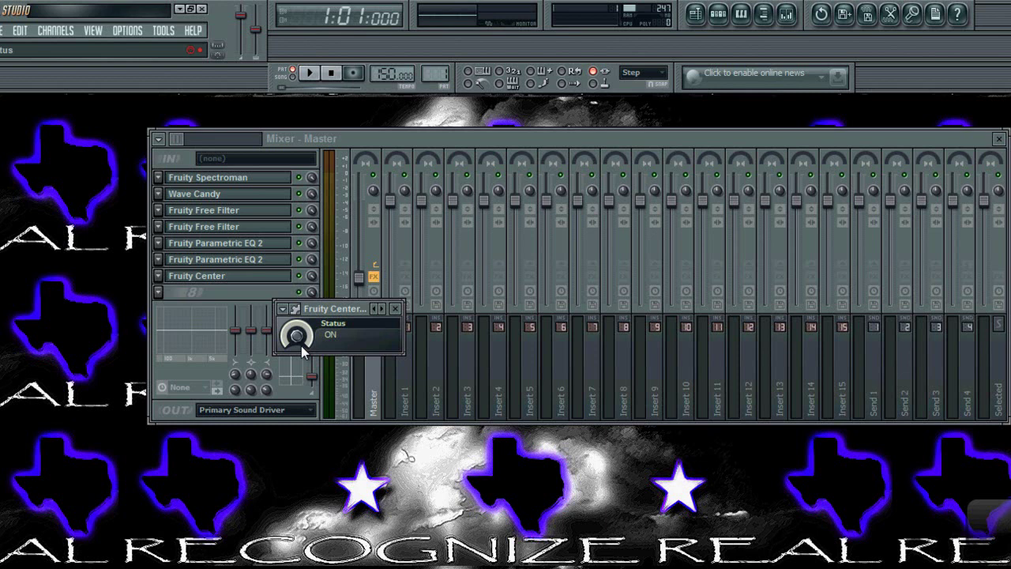
left_click(395, 308)
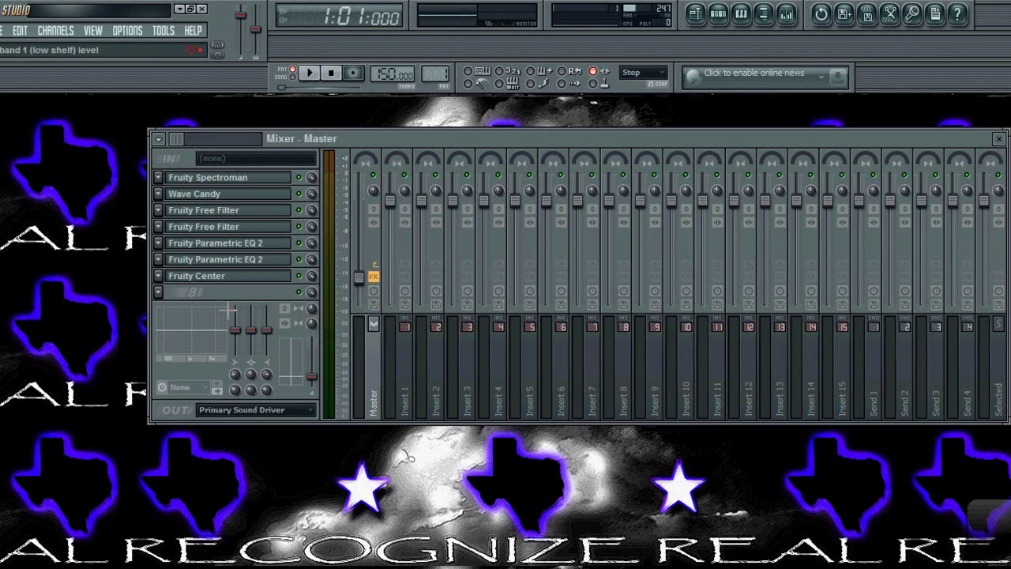
Load Fruity Stereo Enhancer into slot 8, nudge Stereo Sep slightly, and close it
left_click(161, 292)
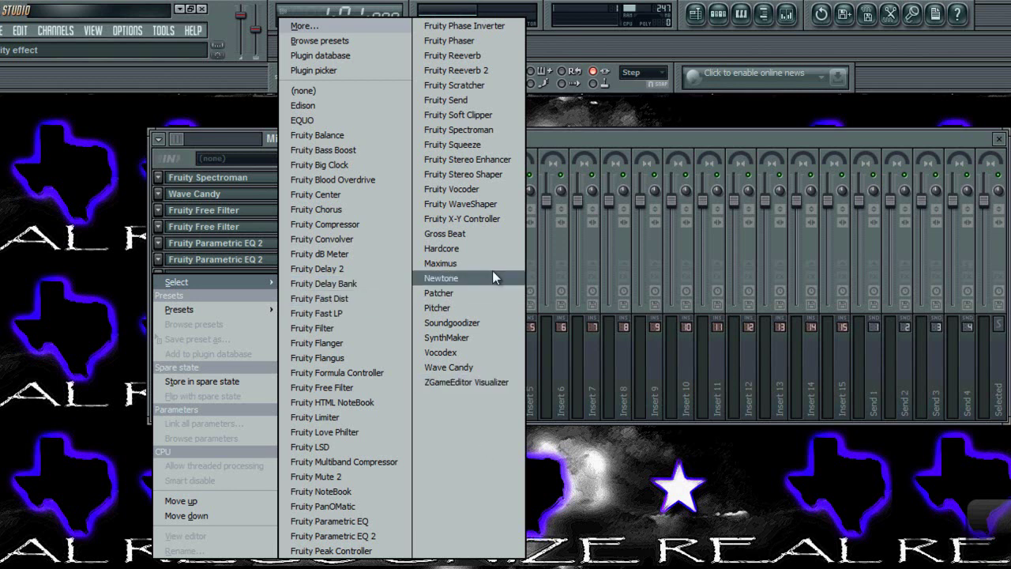
left_click(509, 157)
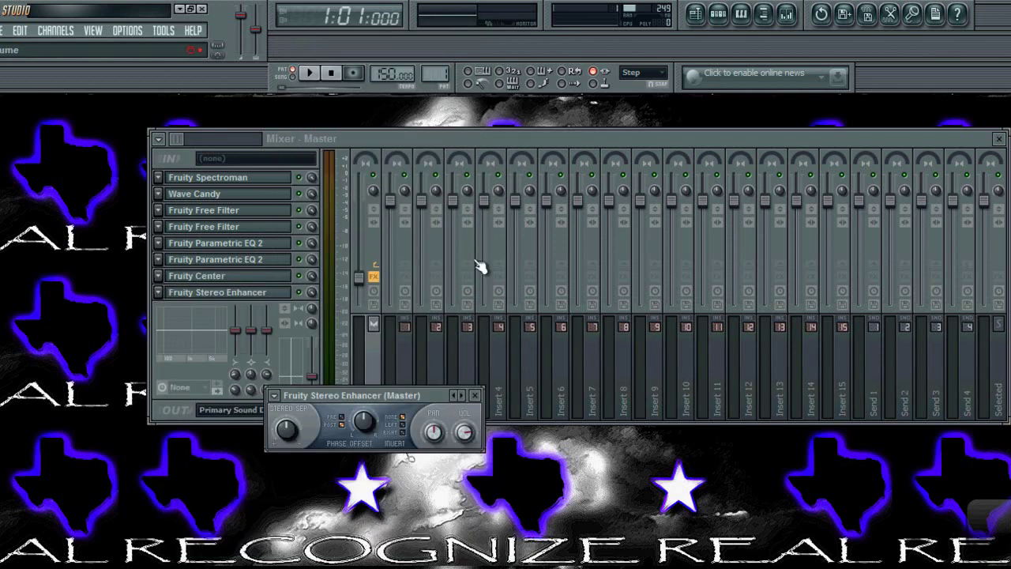
left_click_drag(376, 394, 509, 300)
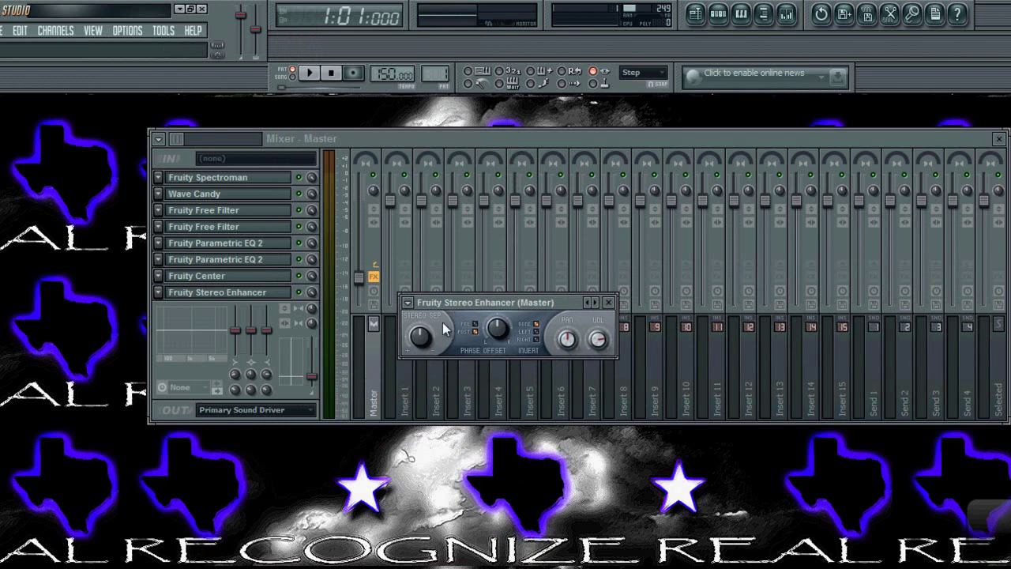
scroll(427, 345, "down", 3)
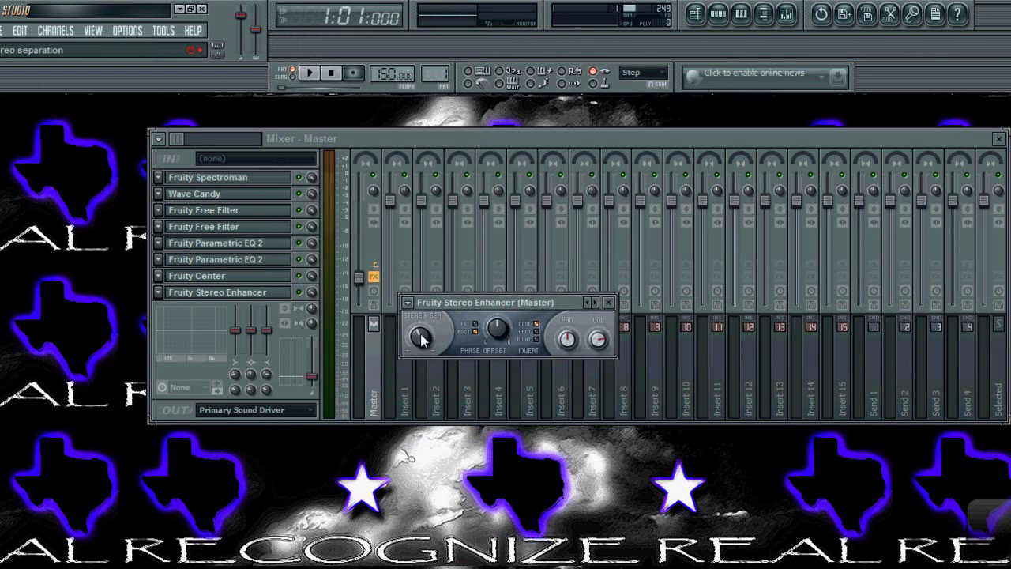
left_click_drag(421, 339, 422, 316)
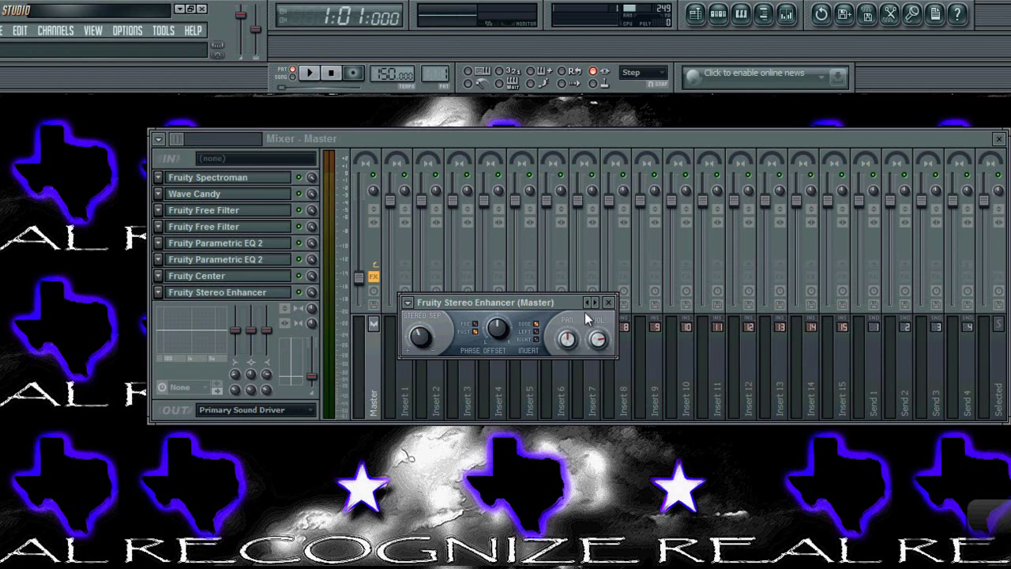
left_click(608, 302)
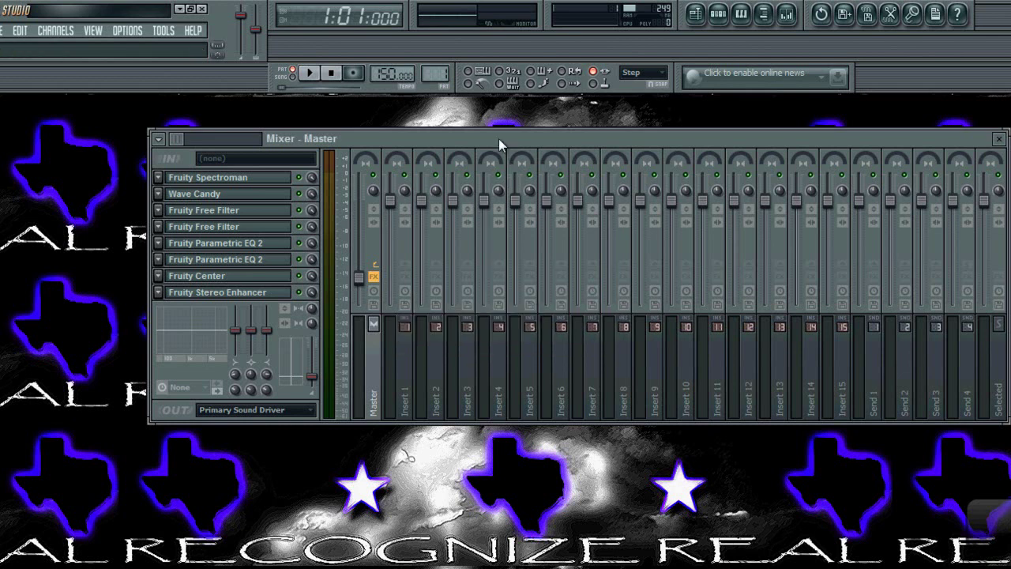
Add Wave Candy to the Selected track's slot 1 in mini view with Spectrum display
left_click_drag(499, 139, 496, 143)
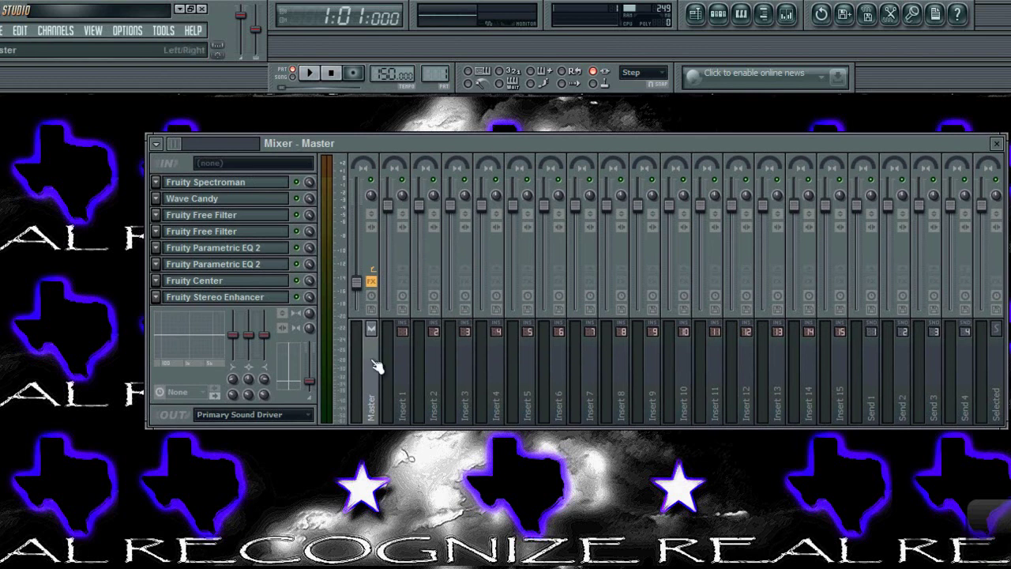
left_click(997, 371)
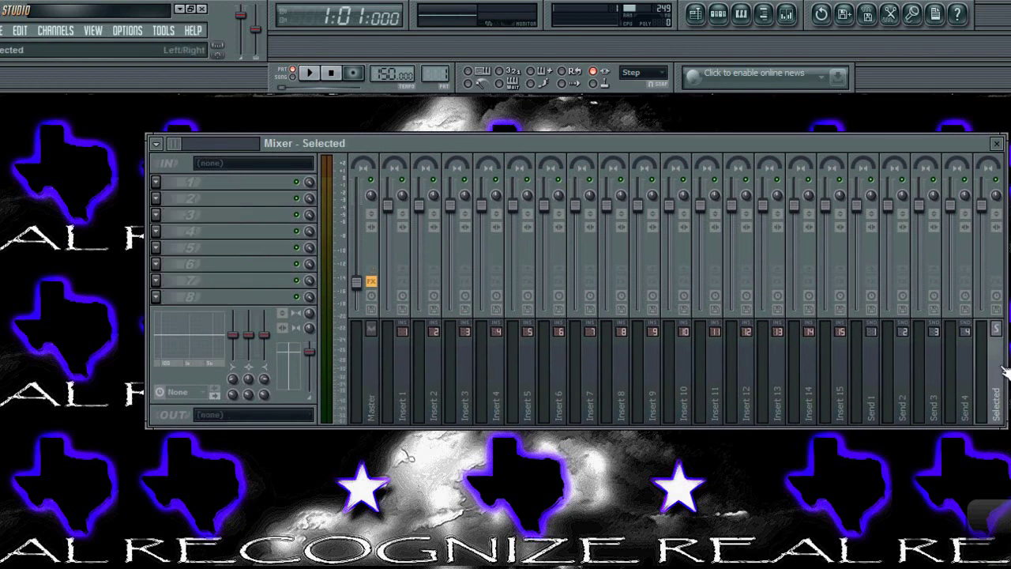
left_click(160, 183)
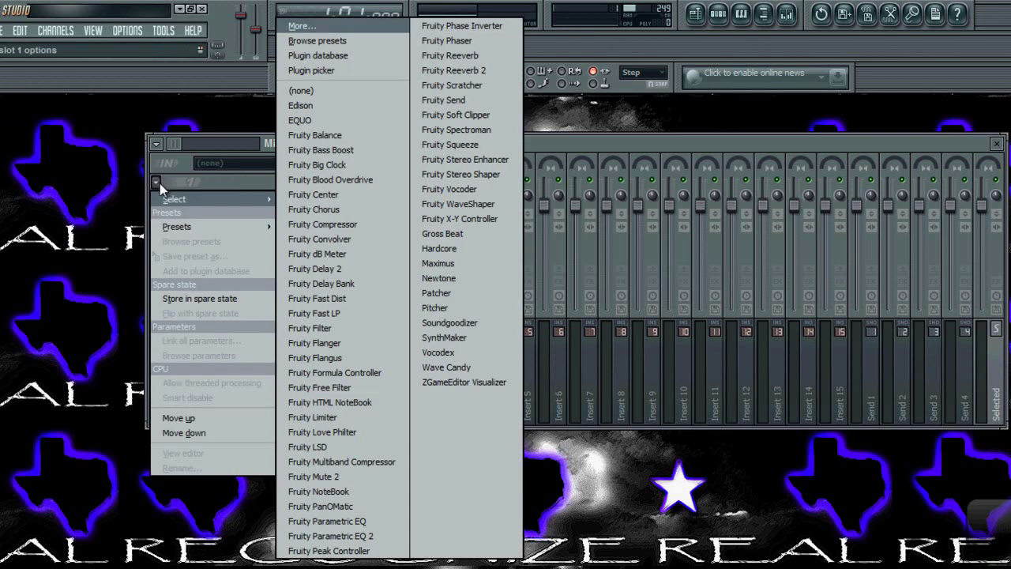
left_click(459, 365)
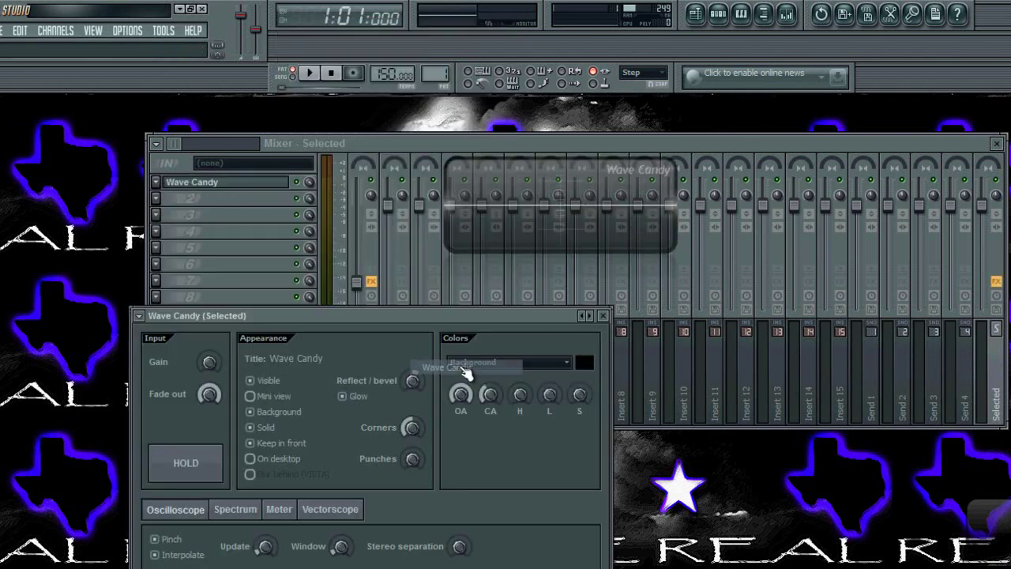
left_click(251, 396)
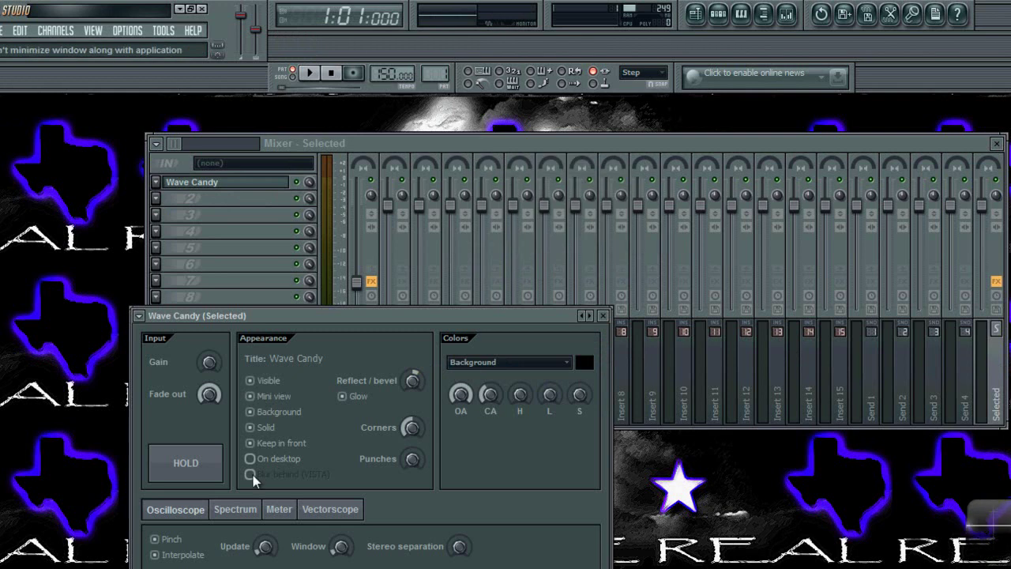
left_click(236, 510)
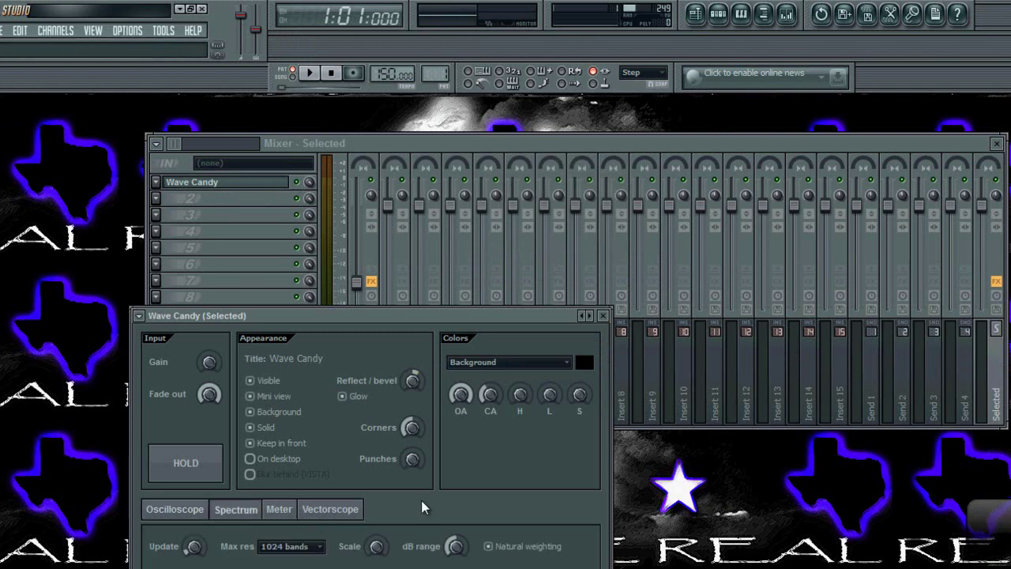
left_click(632, 340)
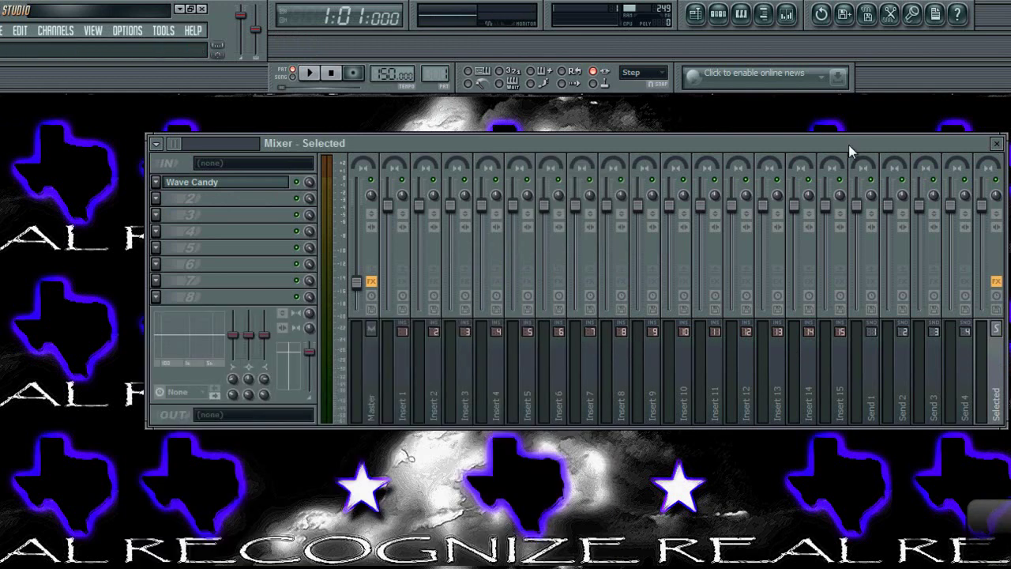
left_click_drag(850, 146, 697, 150)
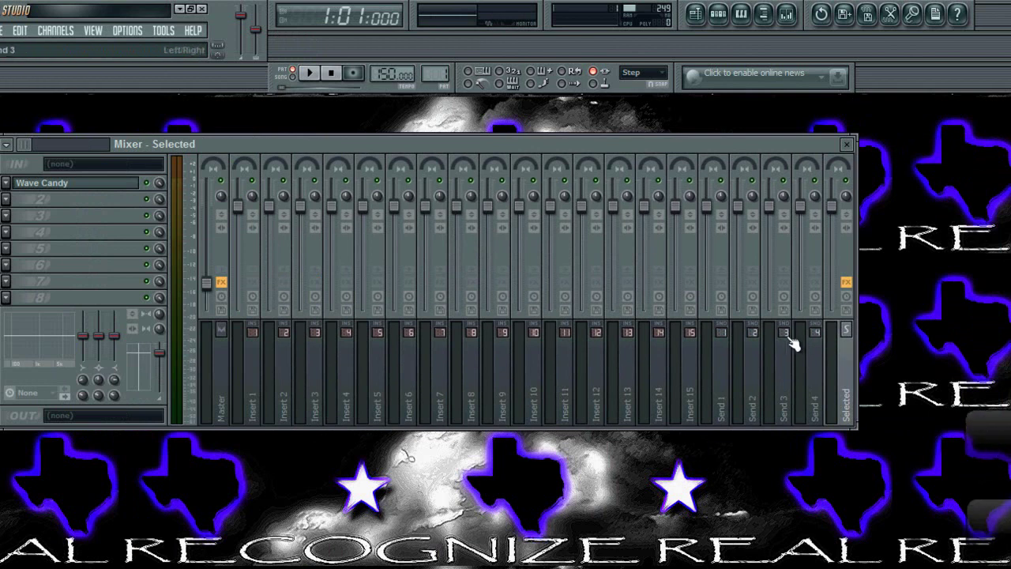
Select Insert 1, check the Wave Candy display, then close the mixer window
left_click(256, 401)
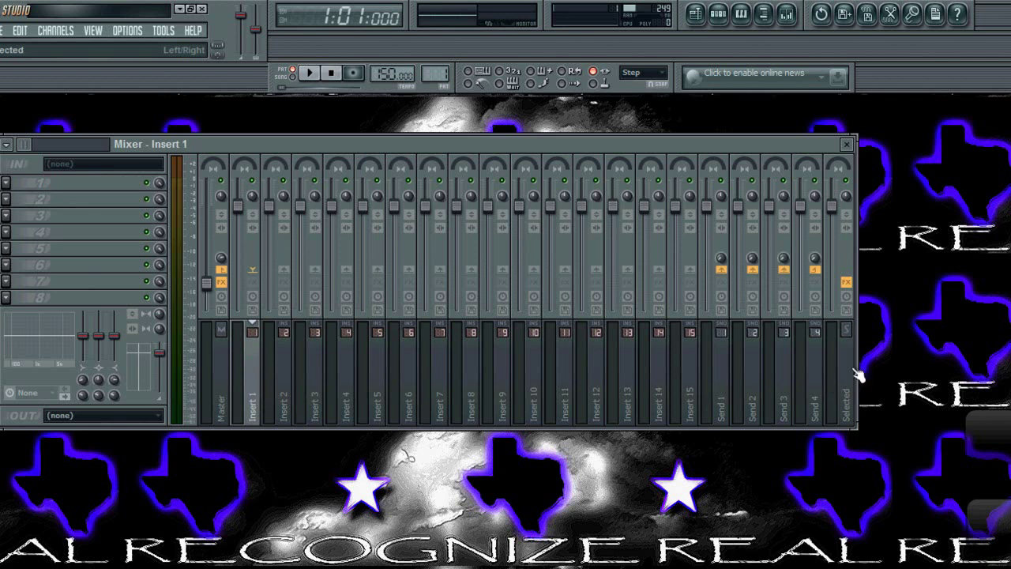
left_click(977, 424)
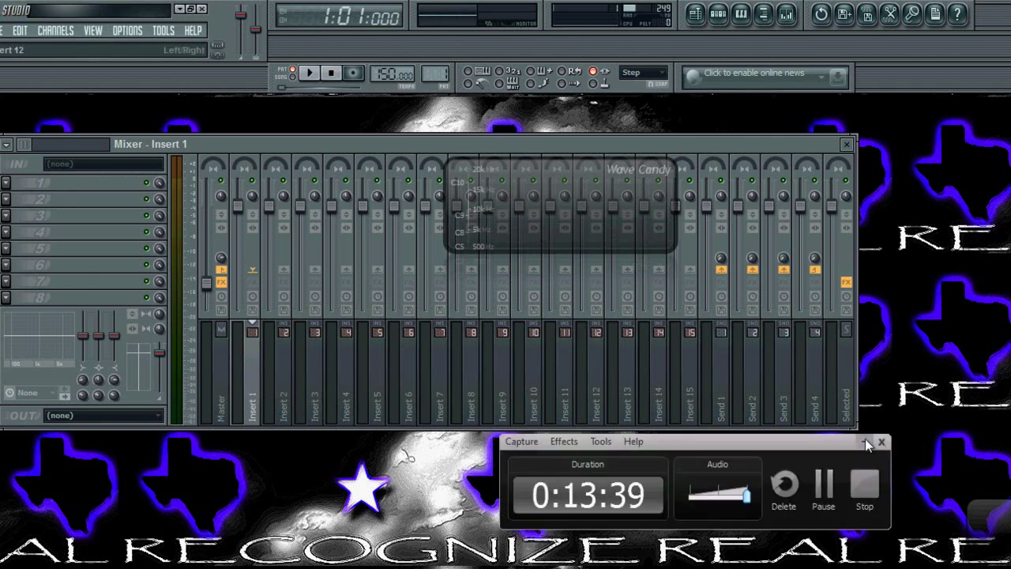
left_click(865, 441)
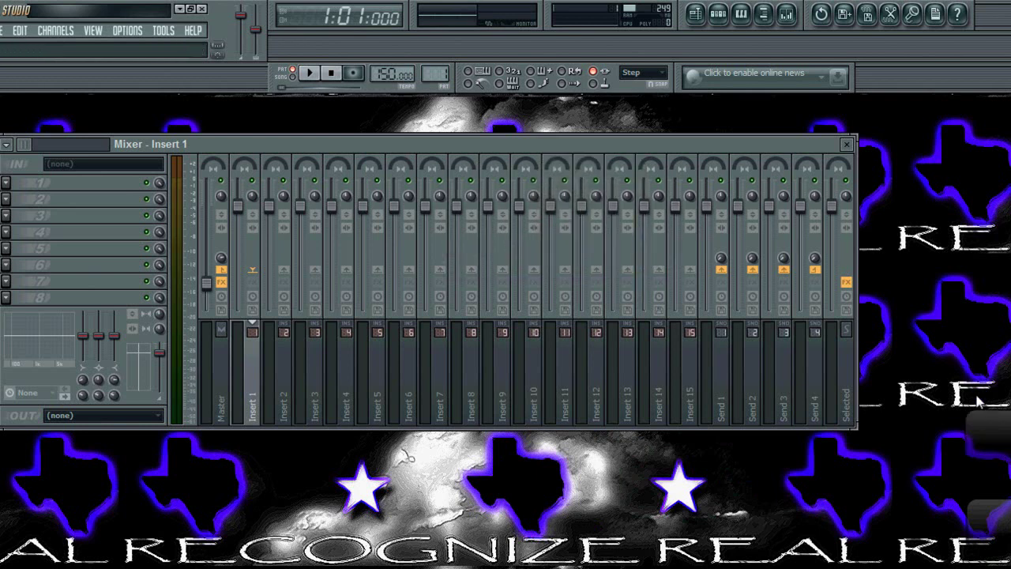
left_click_drag(701, 143, 794, 131)
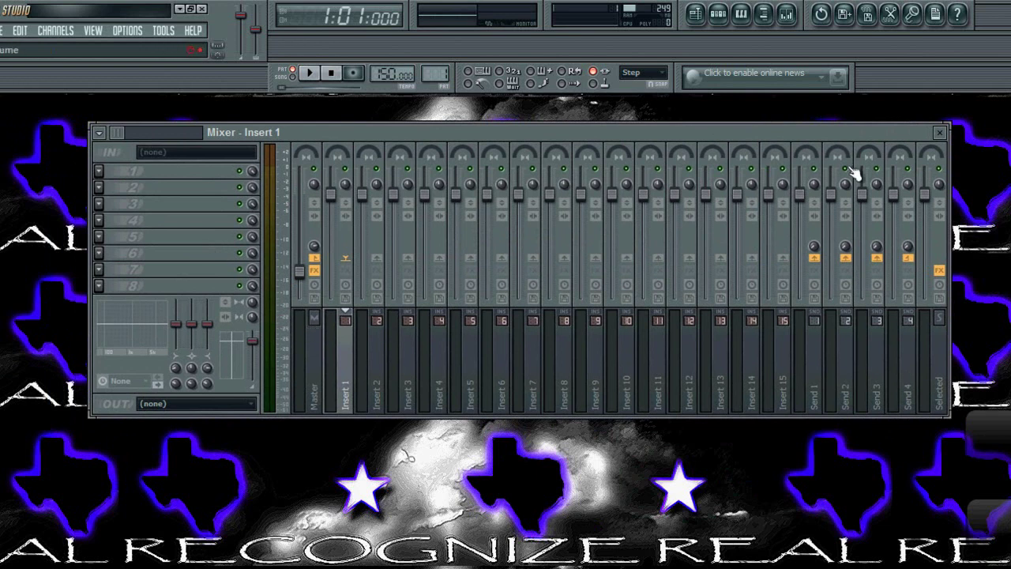
left_click(940, 133)
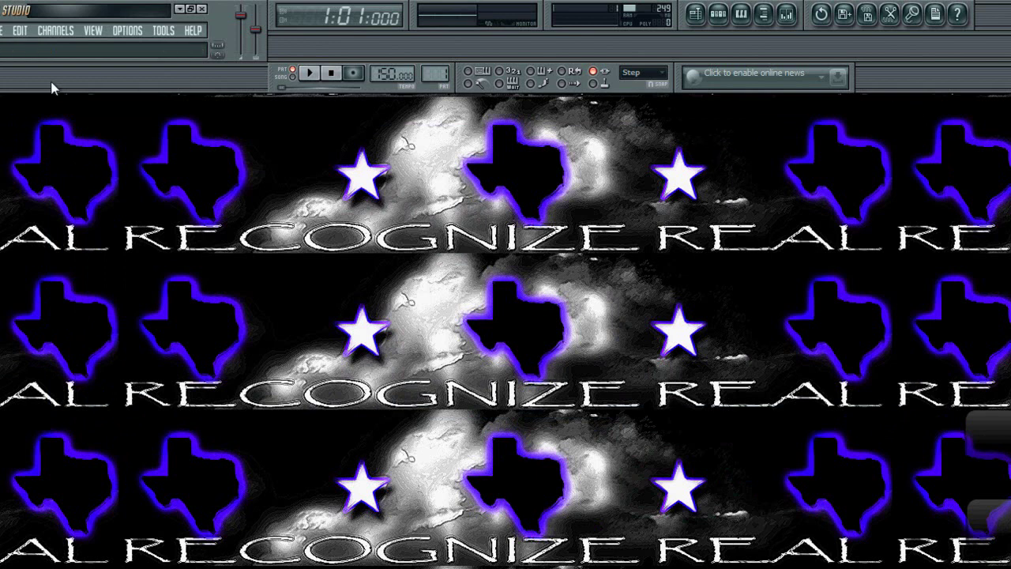
left_click(3, 30)
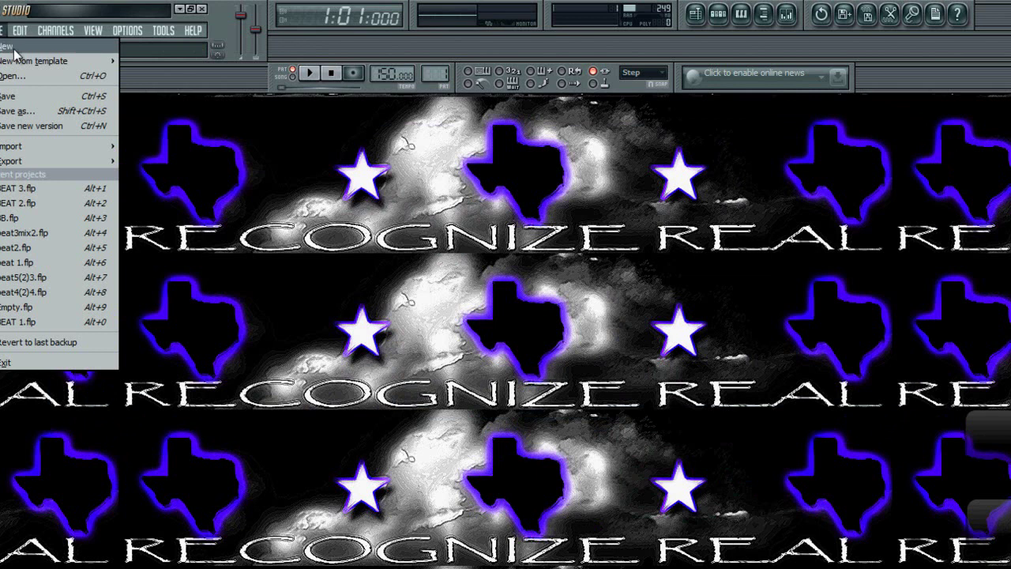
left_click(23, 97)
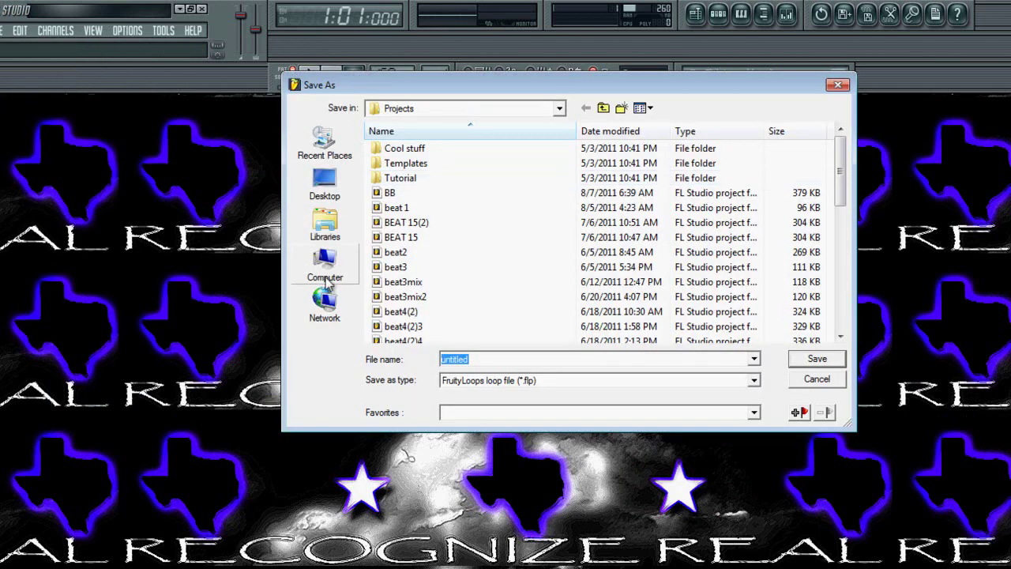
double_click(413, 163)
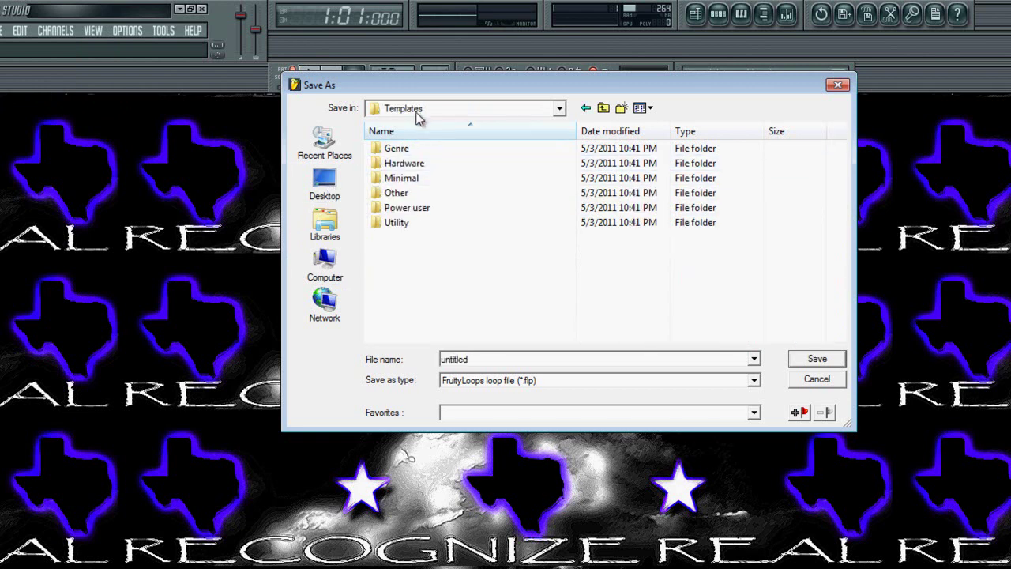
double_click(413, 182)
double_click(399, 223)
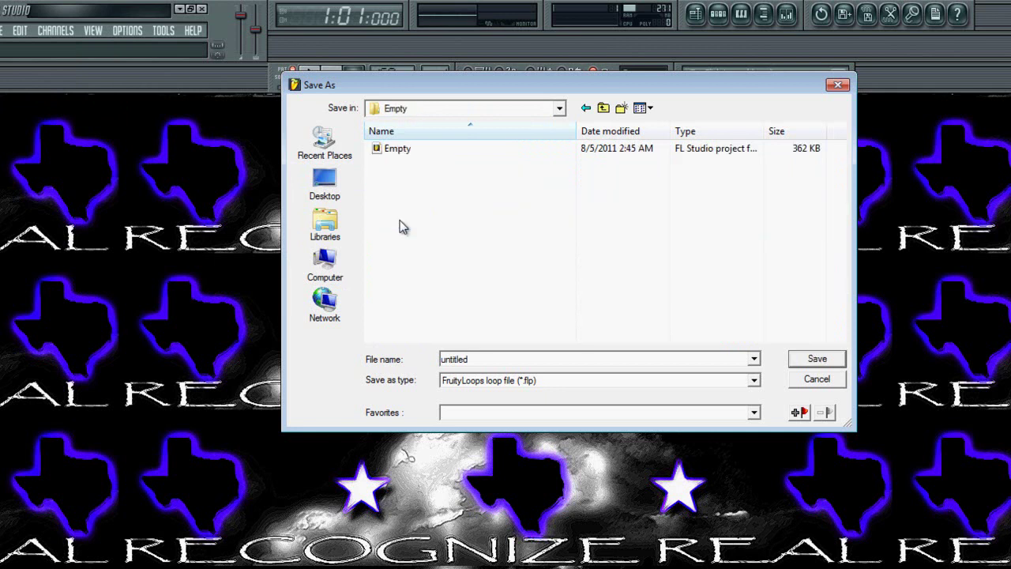
left_click(400, 158)
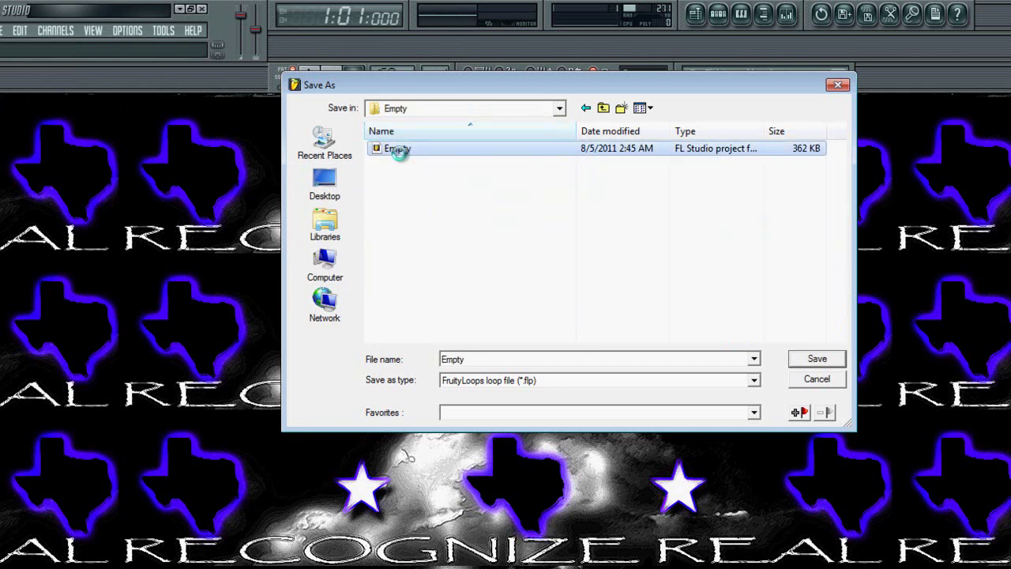
right_click(401, 157)
left_click(435, 464)
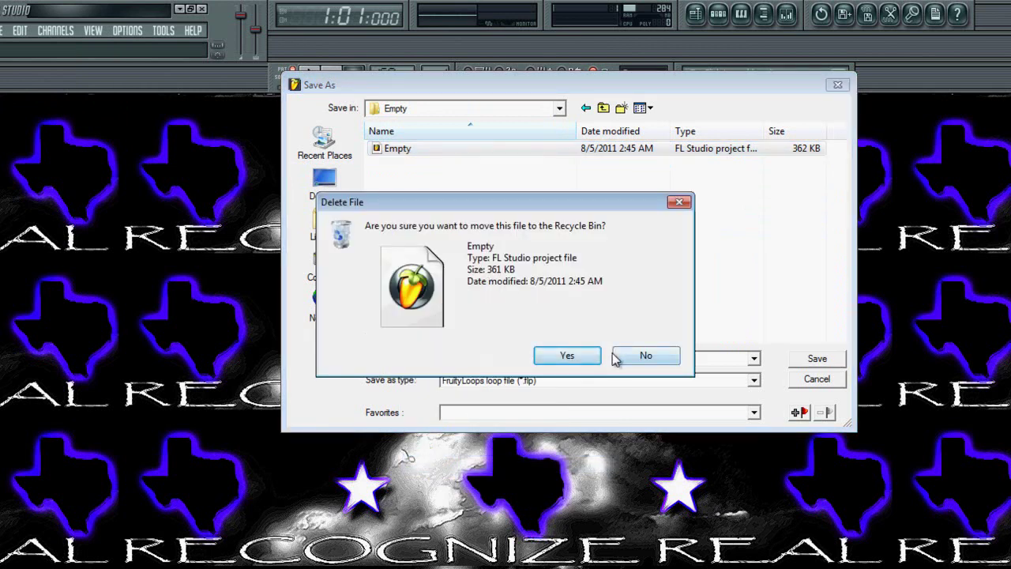
left_click(648, 356)
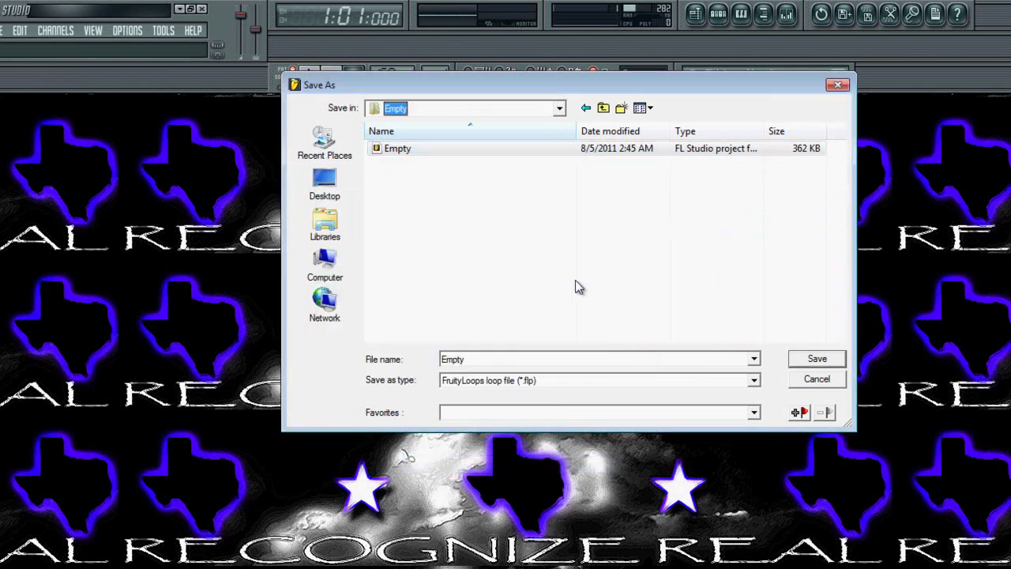
left_click(819, 360)
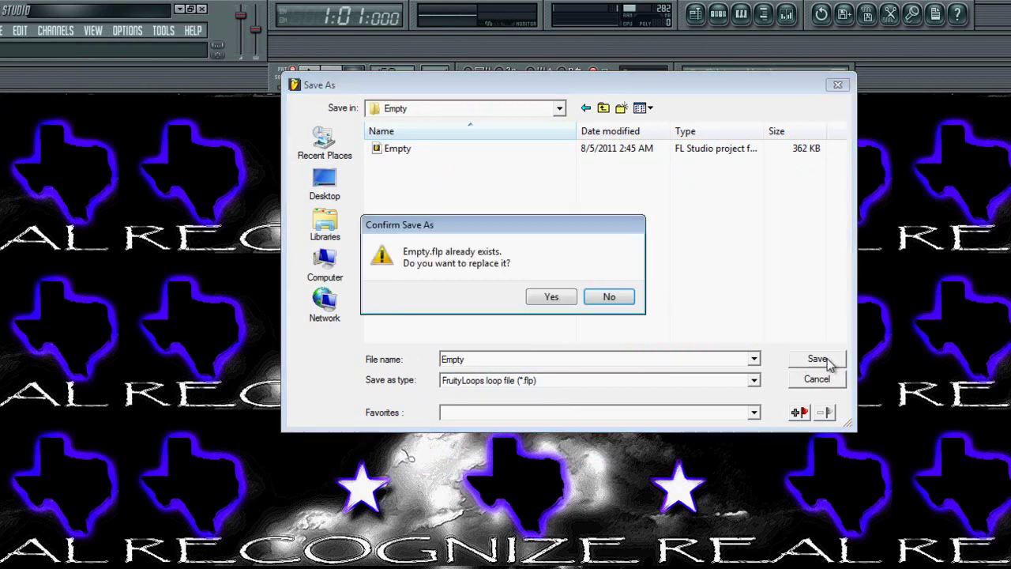
left_click(598, 294)
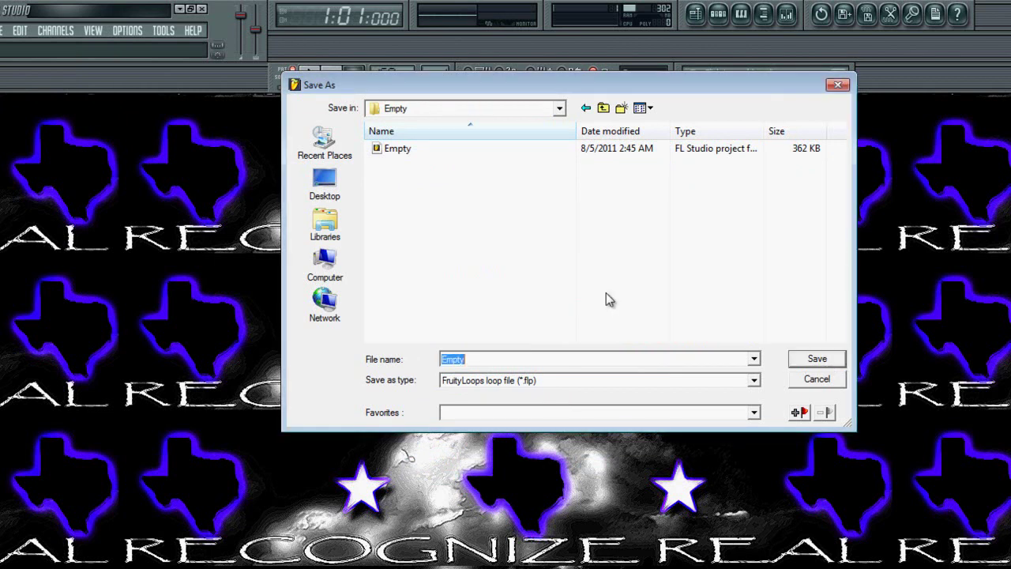
left_click(817, 380)
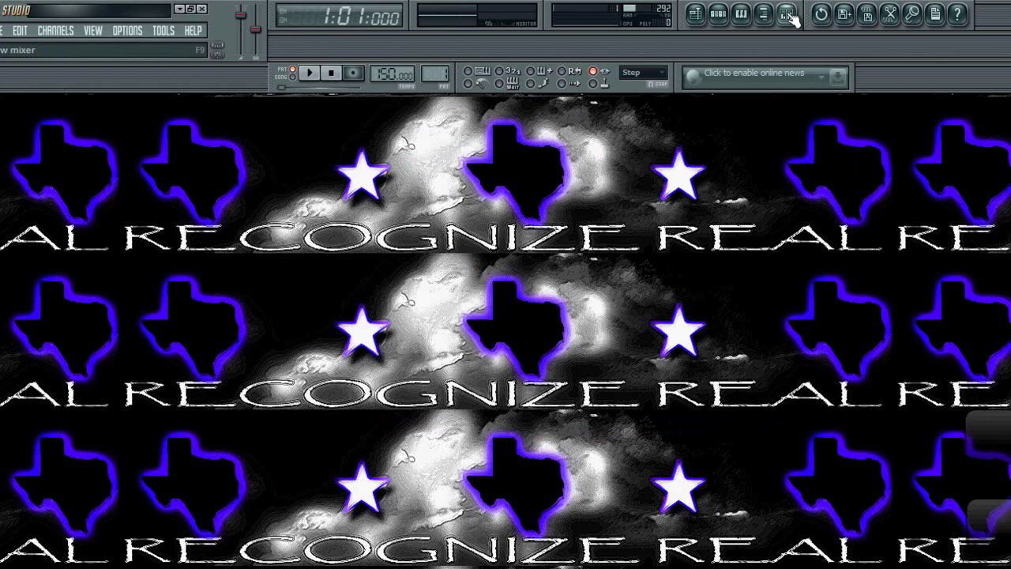
left_click(718, 15)
left_click(718, 15)
left_click(718, 15)
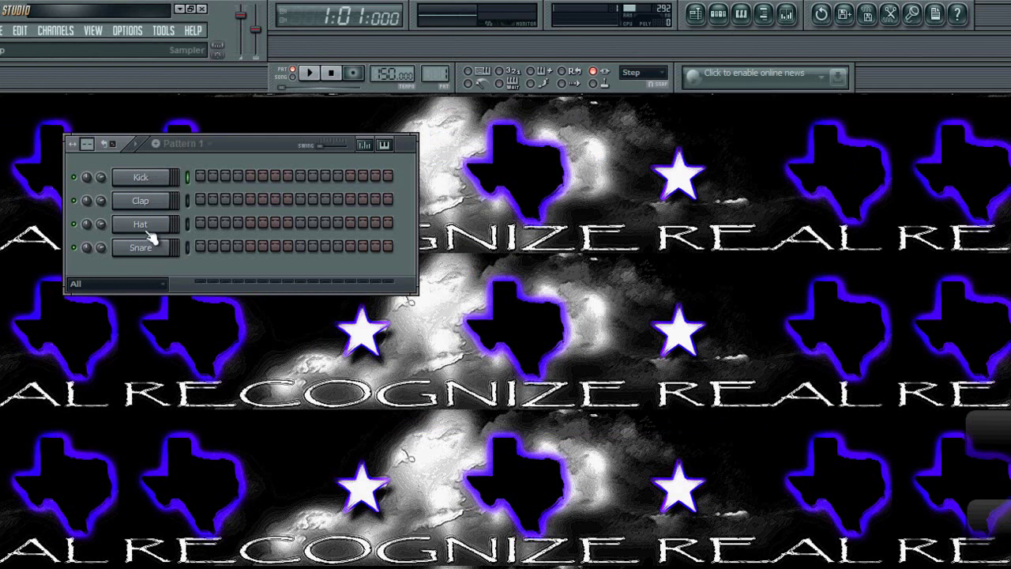
left_click(53, 32)
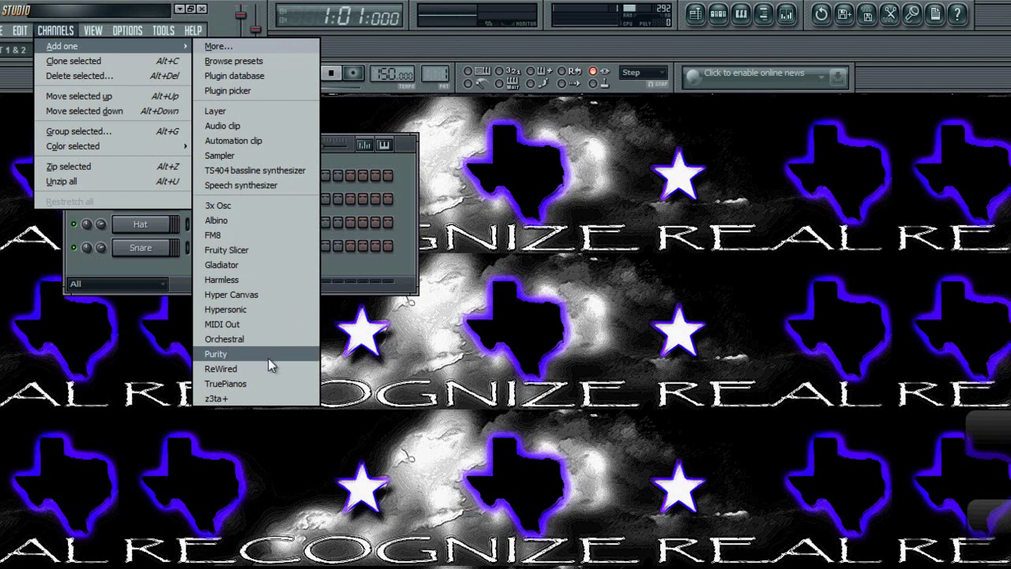
left_click(357, 157)
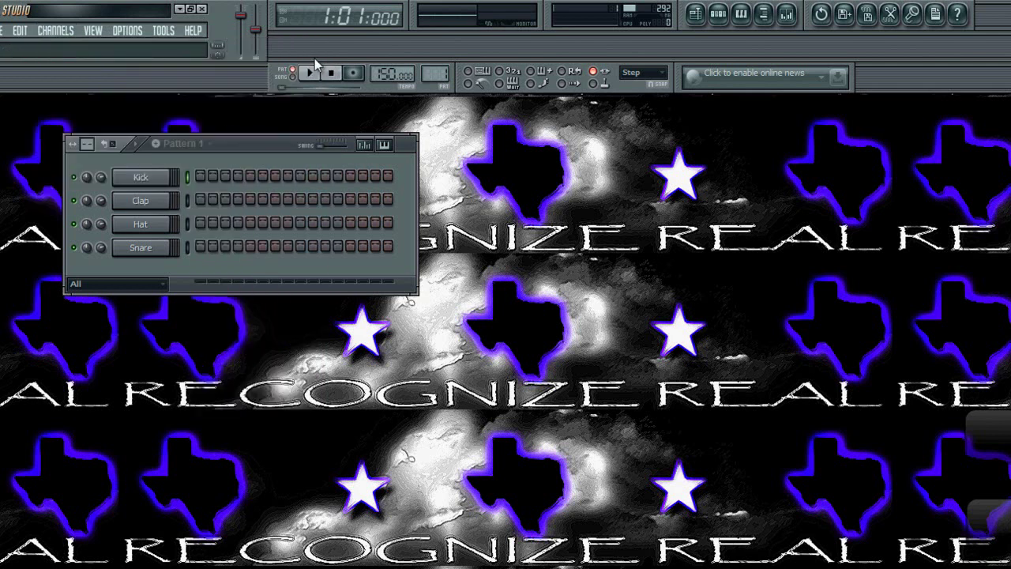
left_click(721, 14)
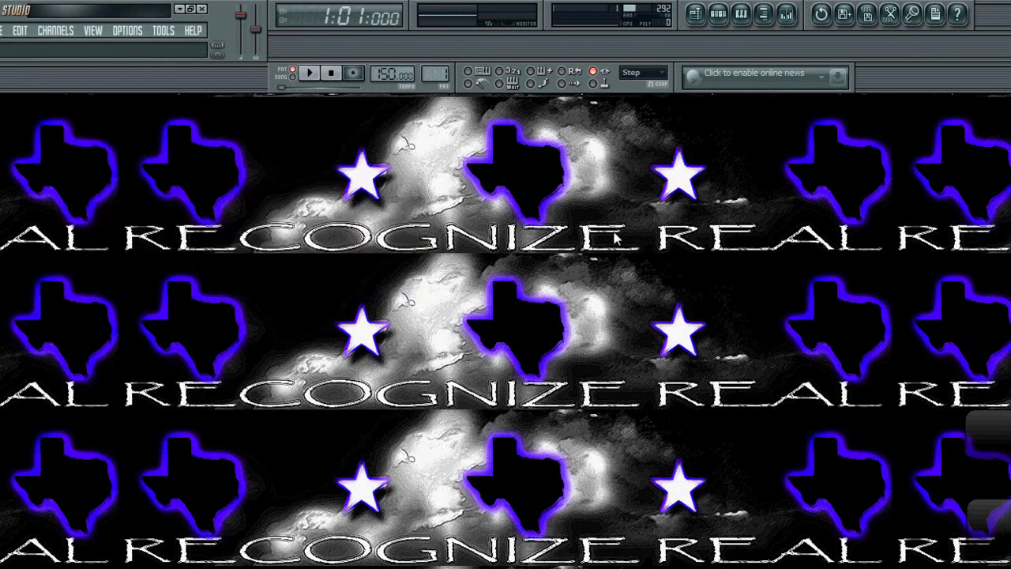